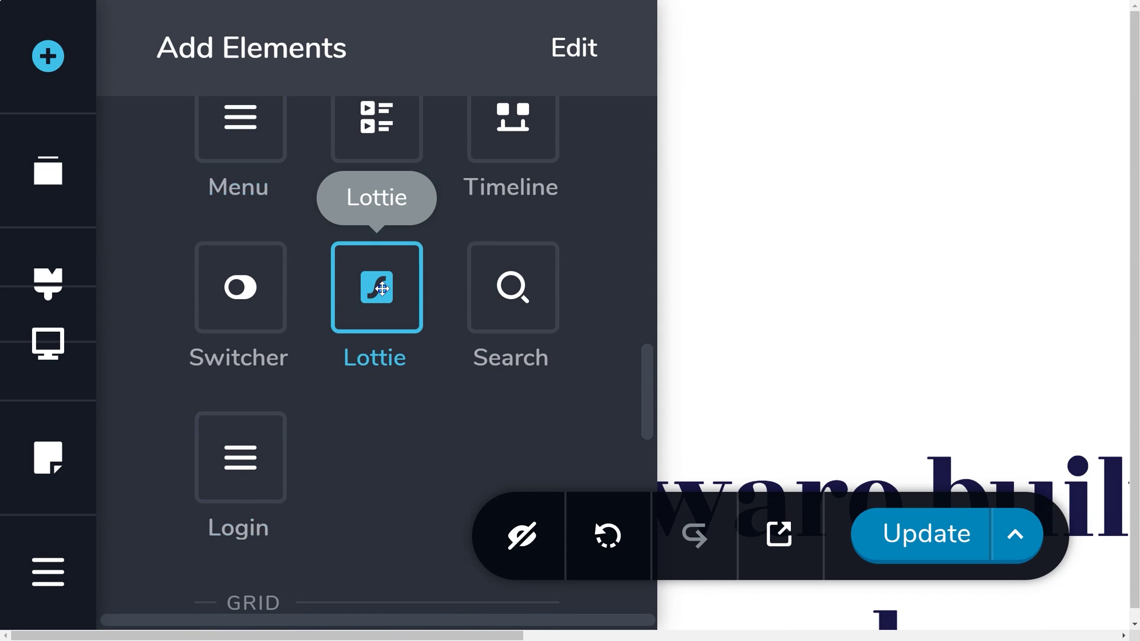
Drop a Lottie virus animation into the hero column and narrow it with its side handle.
{"action": "left_click_drag", "start_coordinate": [382, 289], "coordinate": [272, 285]}
{"action": "key", "text": "ctrl+0"}
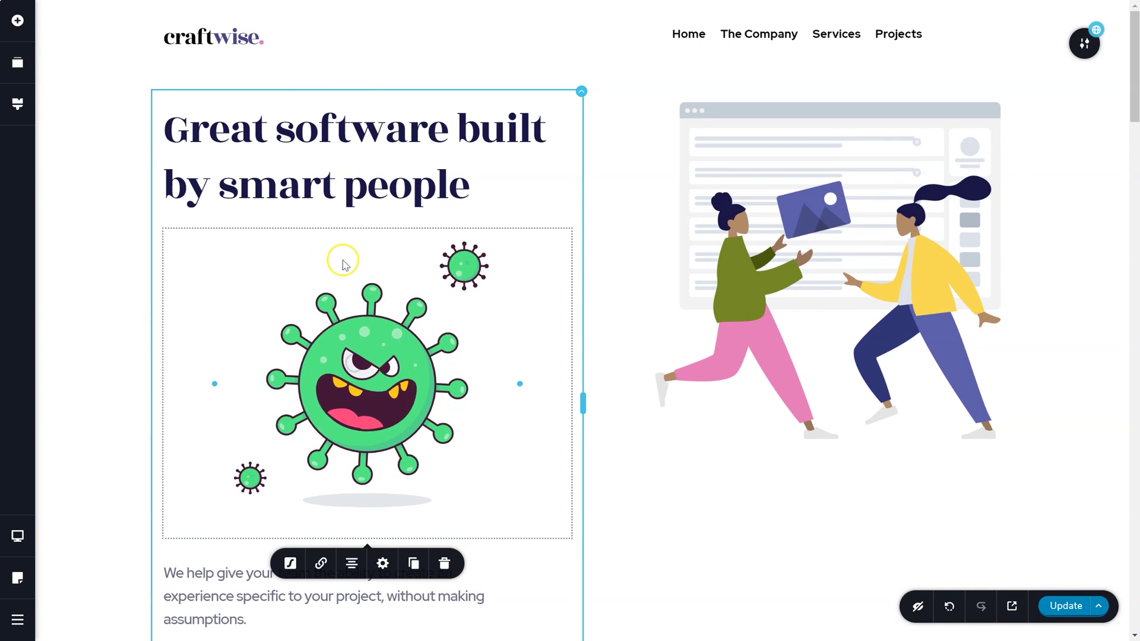
{"action": "left_click", "coordinate": [279, 556]}
{"action": "scroll", "coordinate": [368, 457], "scroll_direction": "down", "scroll_amount": 3}
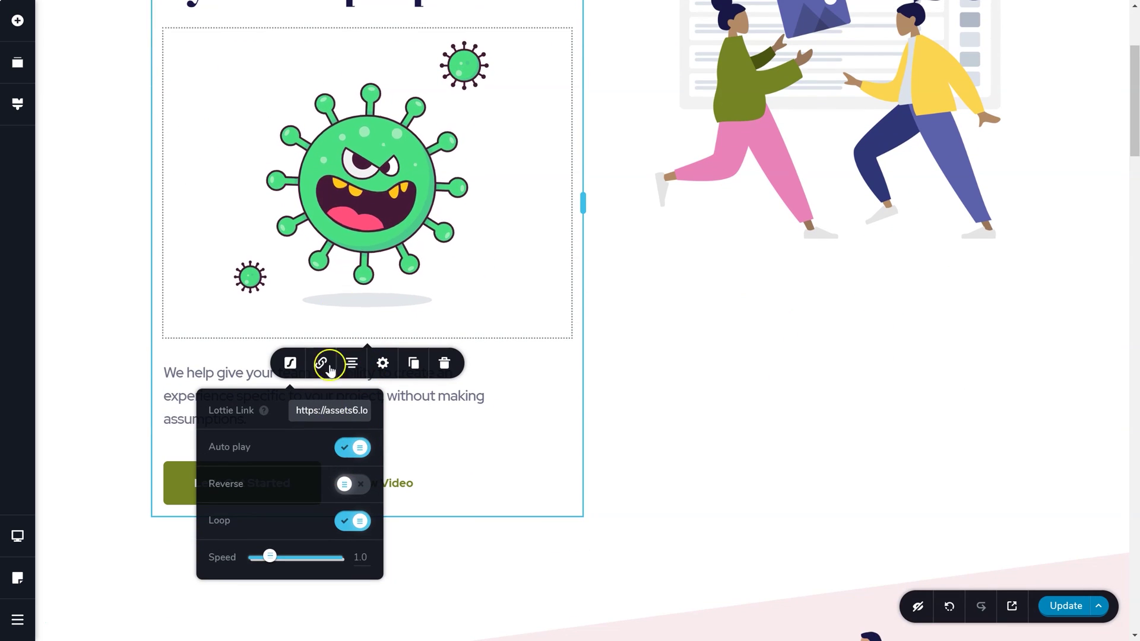
{"action": "left_click", "coordinate": [358, 205]}
{"action": "left_click_drag", "start_coordinate": [521, 186], "coordinate": [489, 188]}
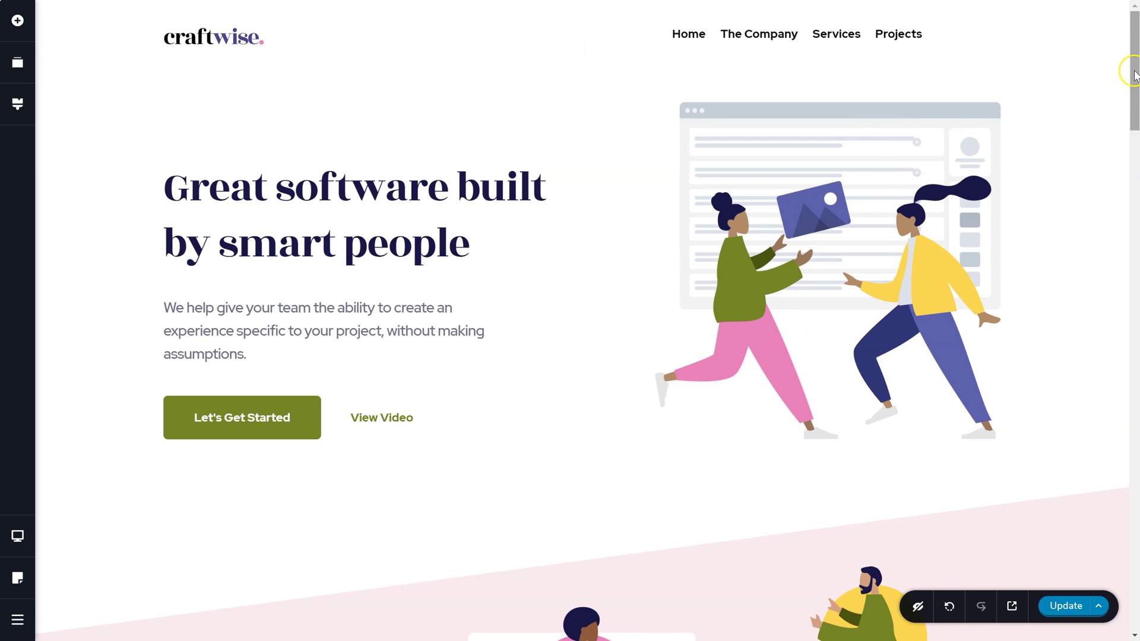
{"action": "left_click_drag", "start_coordinate": [1135, 72], "coordinate": [1135, 599]}
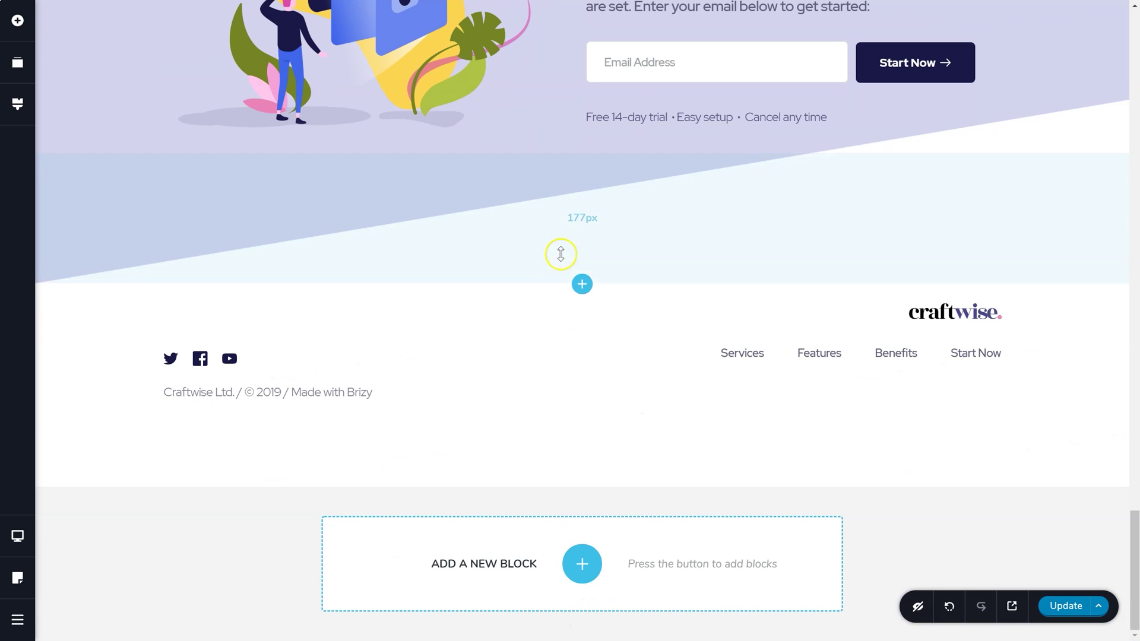
Create an empty block above the footer and drop a Login element into it.
{"action": "left_click", "coordinate": [580, 285]}
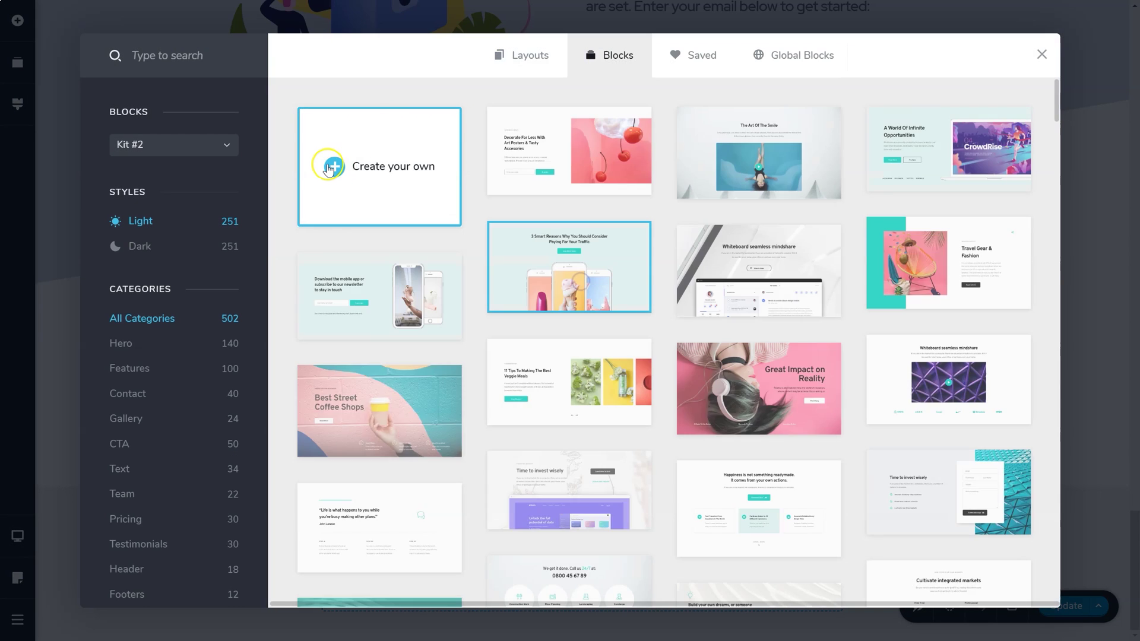
{"action": "left_click", "coordinate": [358, 161]}
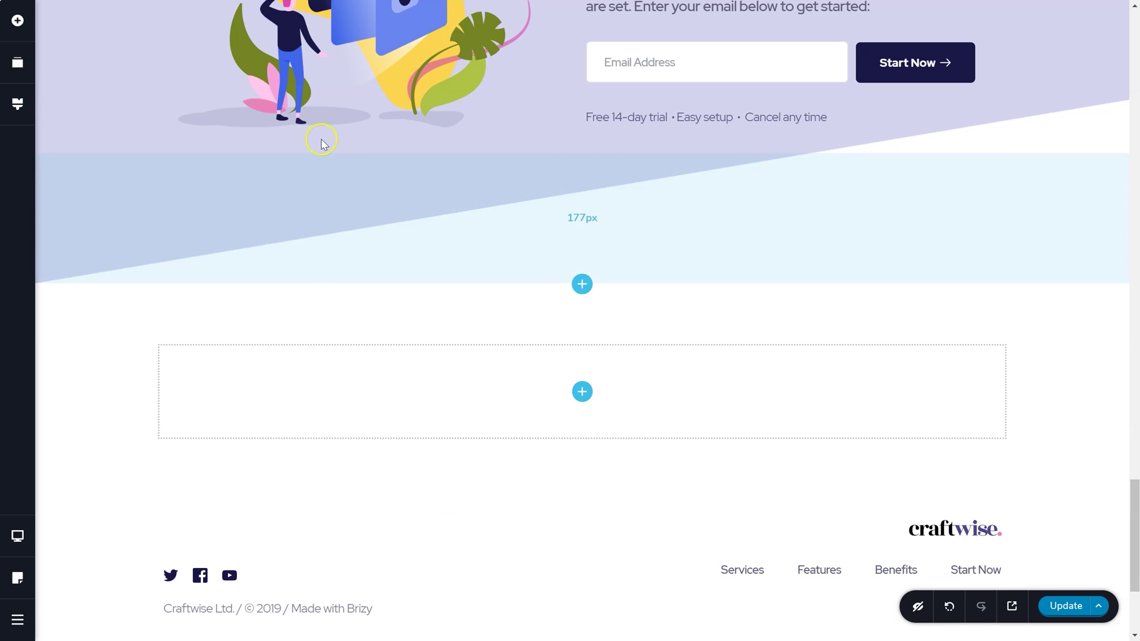
{"action": "left_click", "coordinate": [28, 24]}
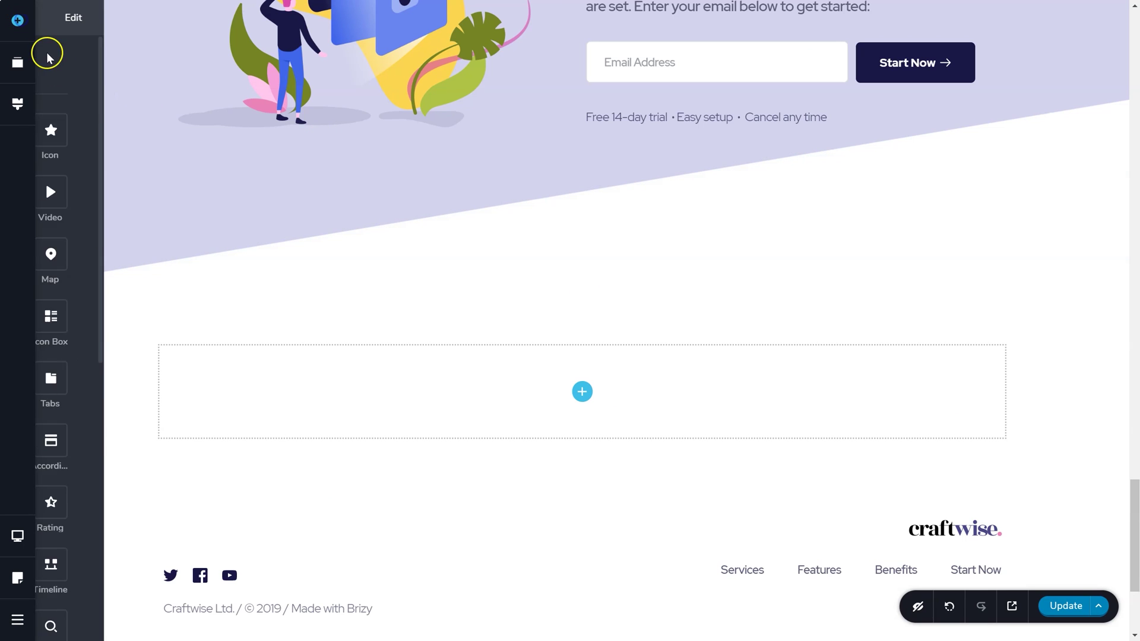
{"action": "scroll", "coordinate": [119, 207], "scroll_direction": "down", "scroll_amount": 5}
{"action": "scroll", "coordinate": [122, 235], "scroll_direction": "down", "scroll_amount": 1}
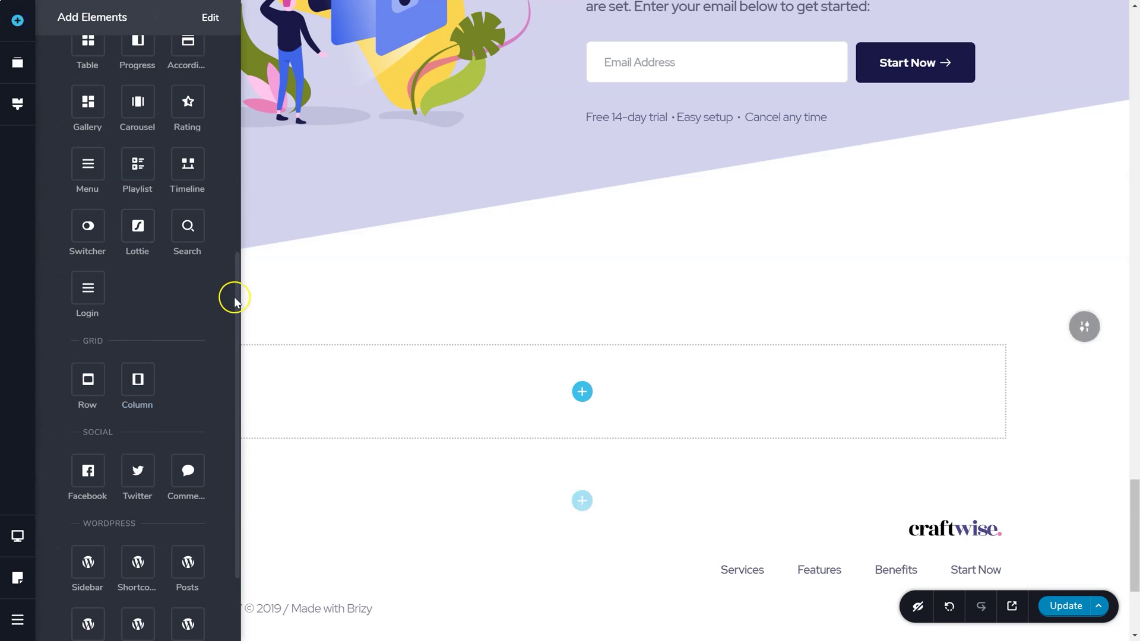
{"action": "left_click_drag", "start_coordinate": [87, 290], "coordinate": [593, 398]}
{"action": "scroll", "coordinate": [857, 279], "scroll_direction": "down", "scroll_amount": 3}
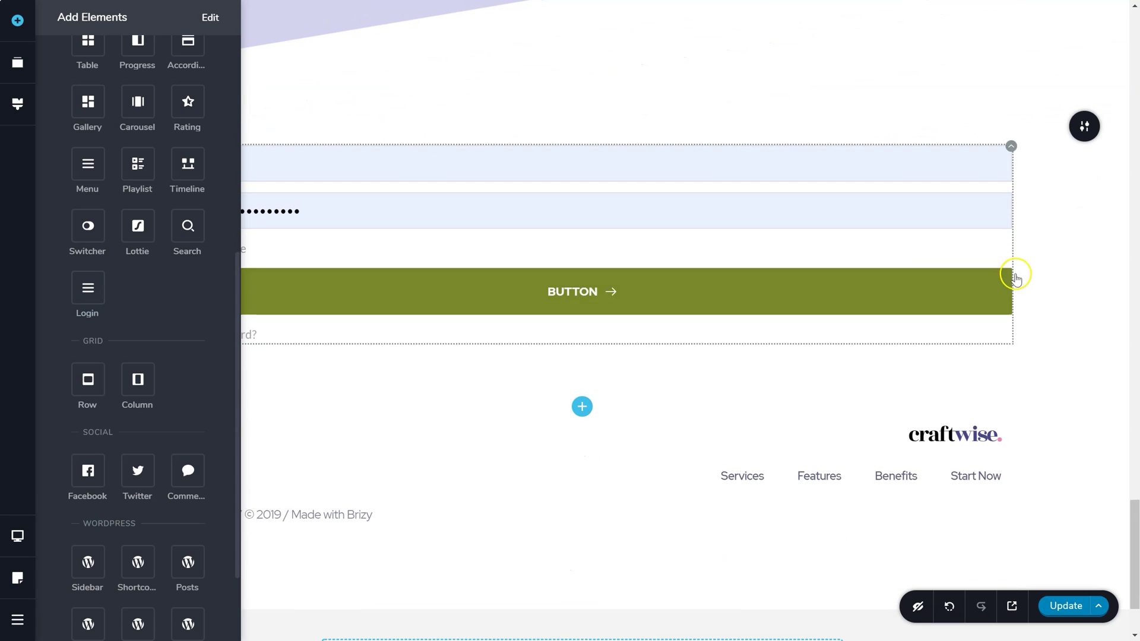
{"action": "left_click", "coordinate": [1064, 253]}
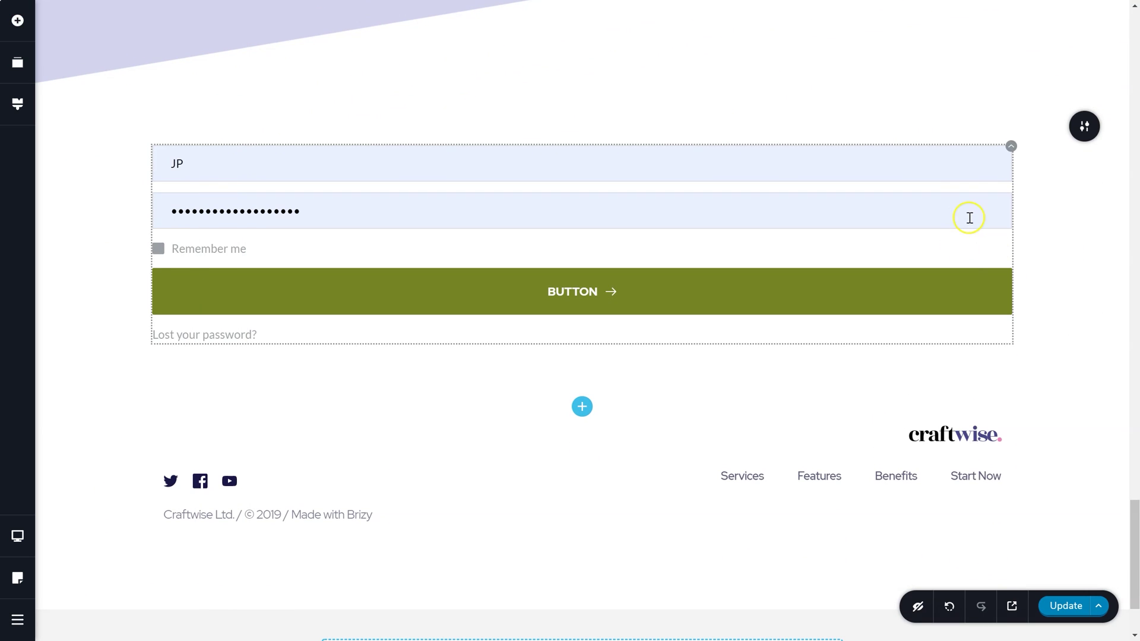
Review the login form's Type options and toggle Lost Password off and back on.
{"action": "left_click", "coordinate": [1012, 148]}
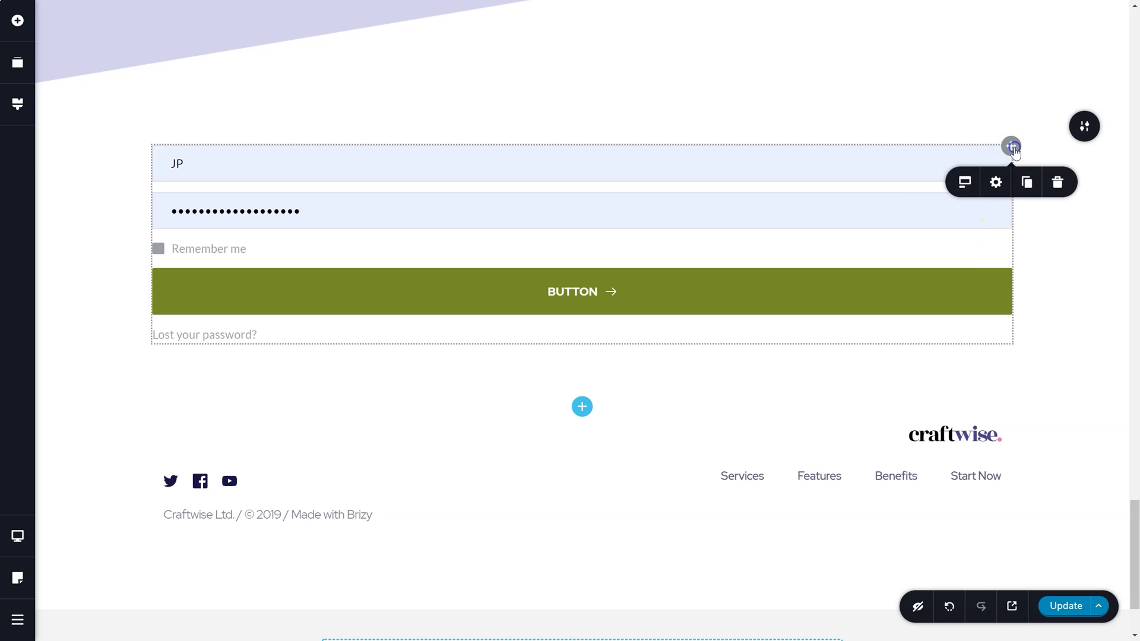
{"action": "left_click", "coordinate": [966, 184]}
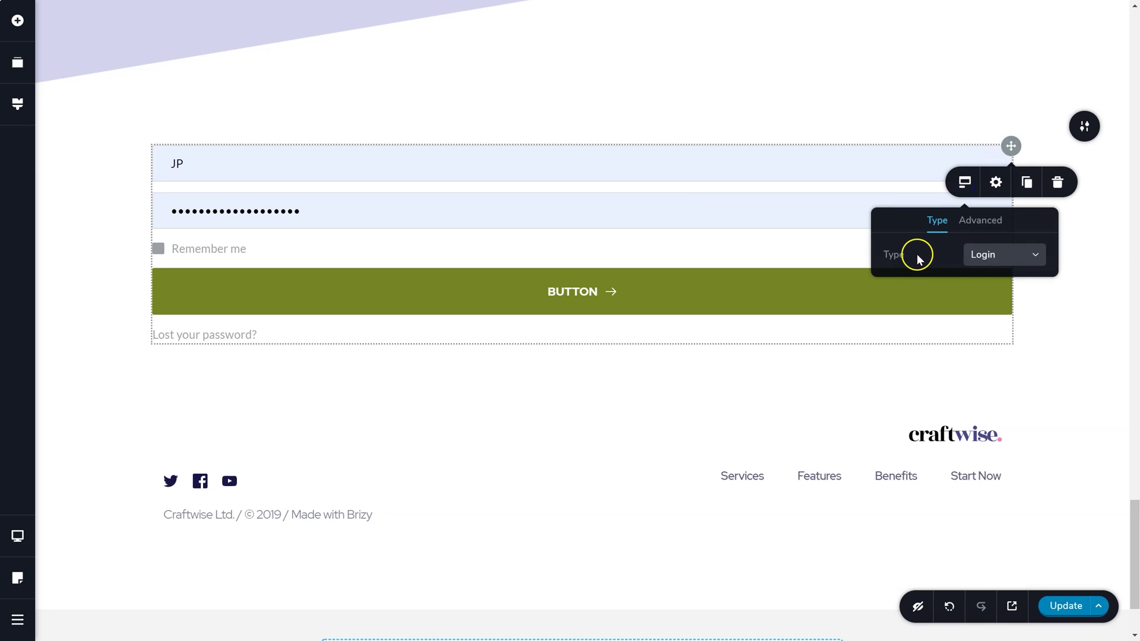
{"action": "left_click", "coordinate": [976, 255]}
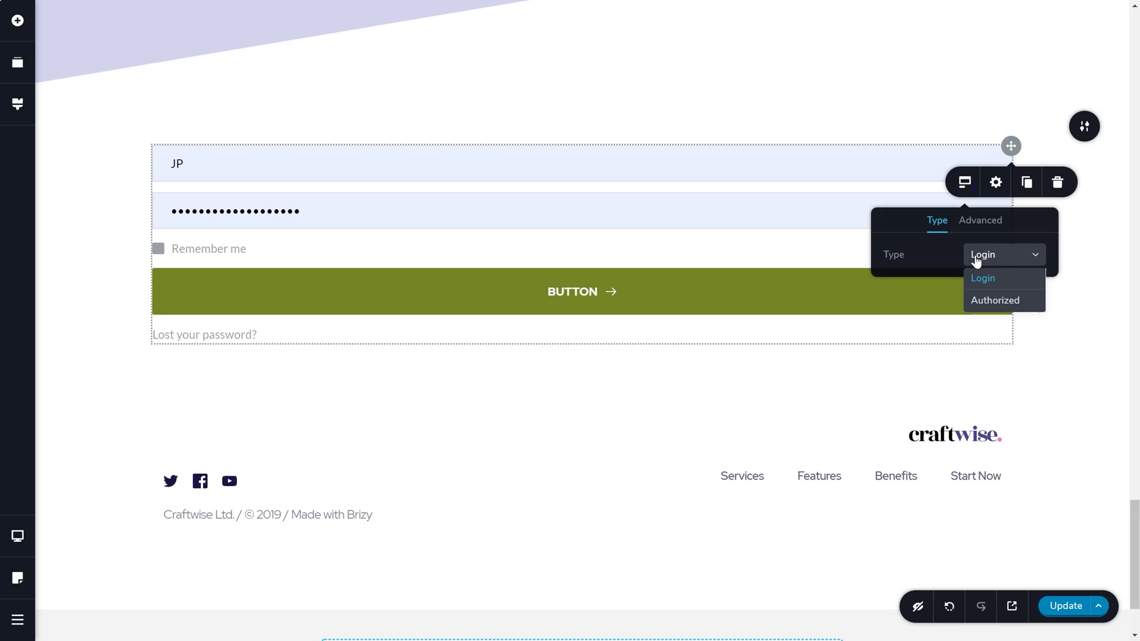
{"action": "left_click", "coordinate": [976, 223]}
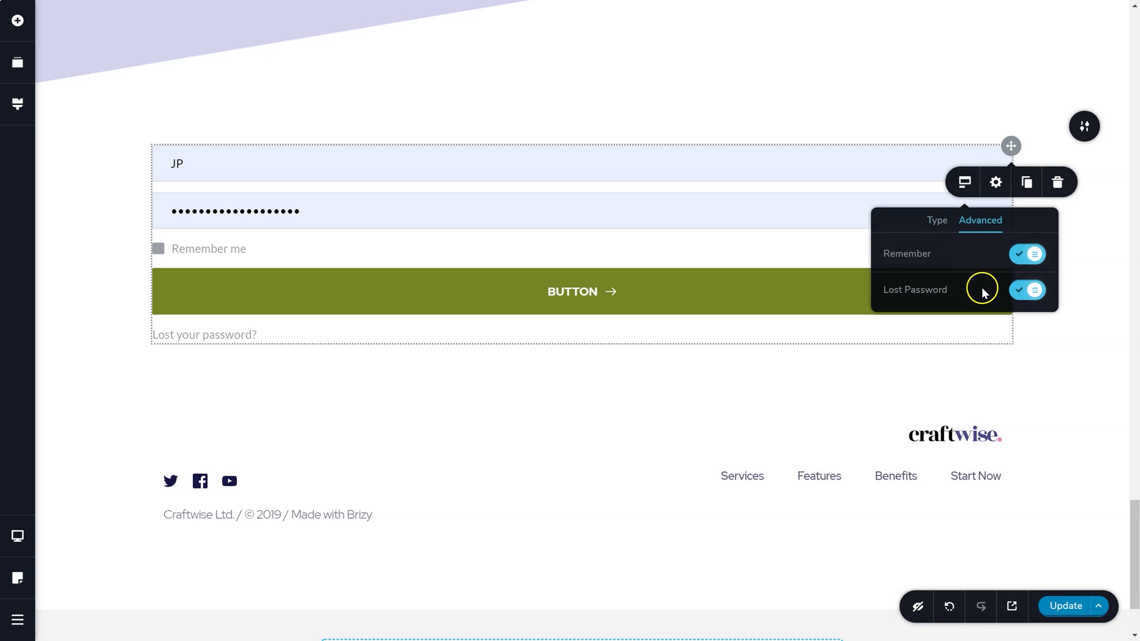
{"action": "left_click", "coordinate": [1029, 292]}
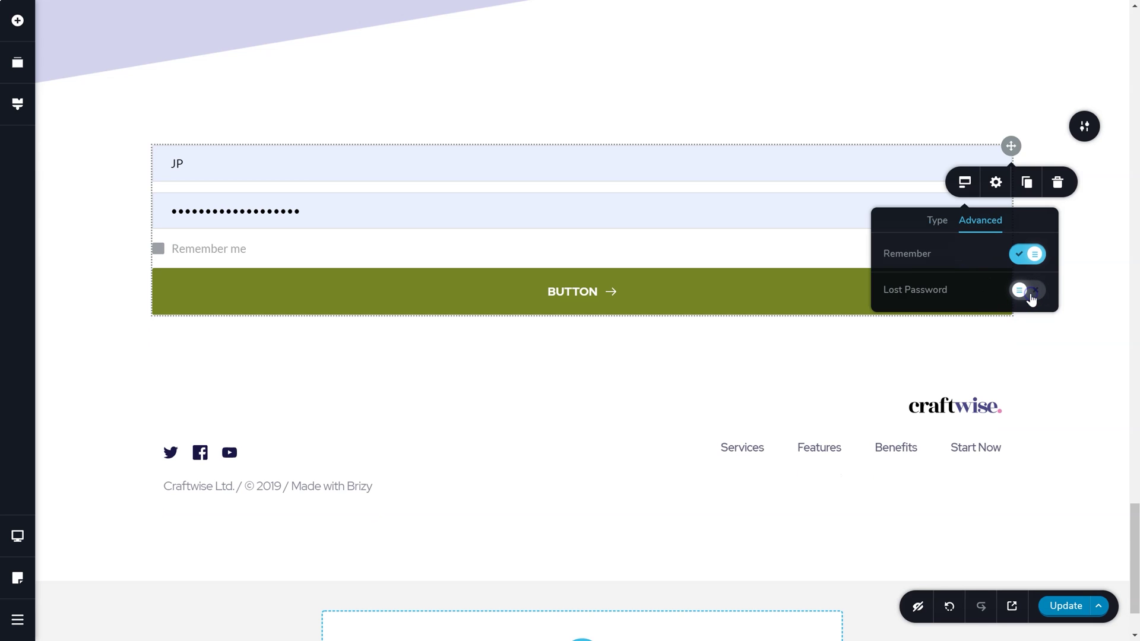
{"action": "left_click", "coordinate": [1031, 299]}
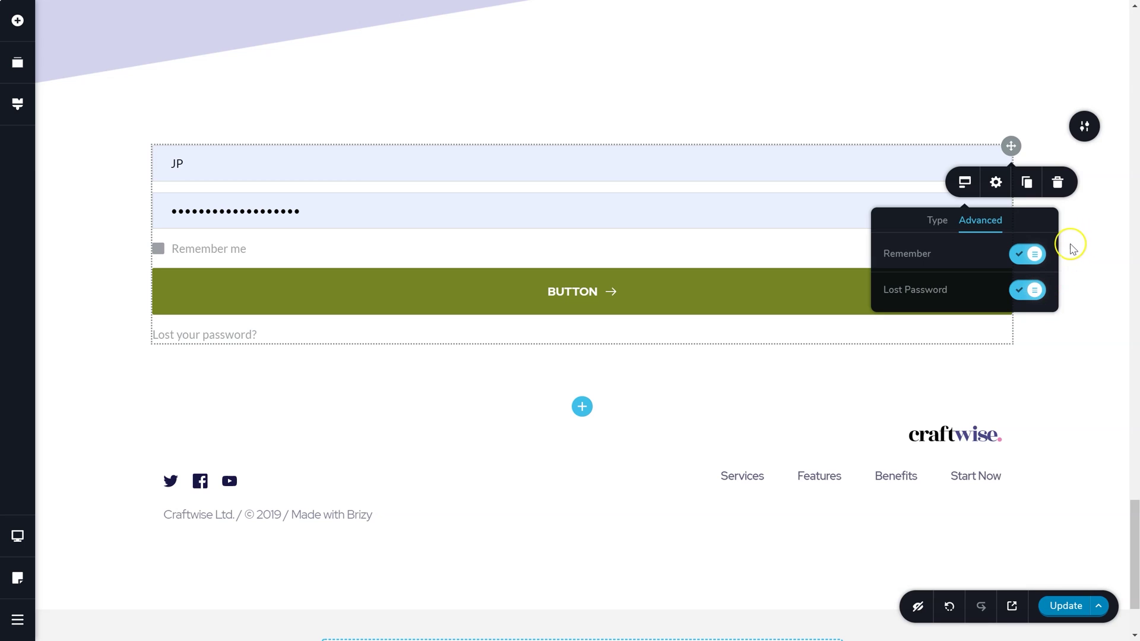
{"action": "left_click", "coordinate": [995, 183]}
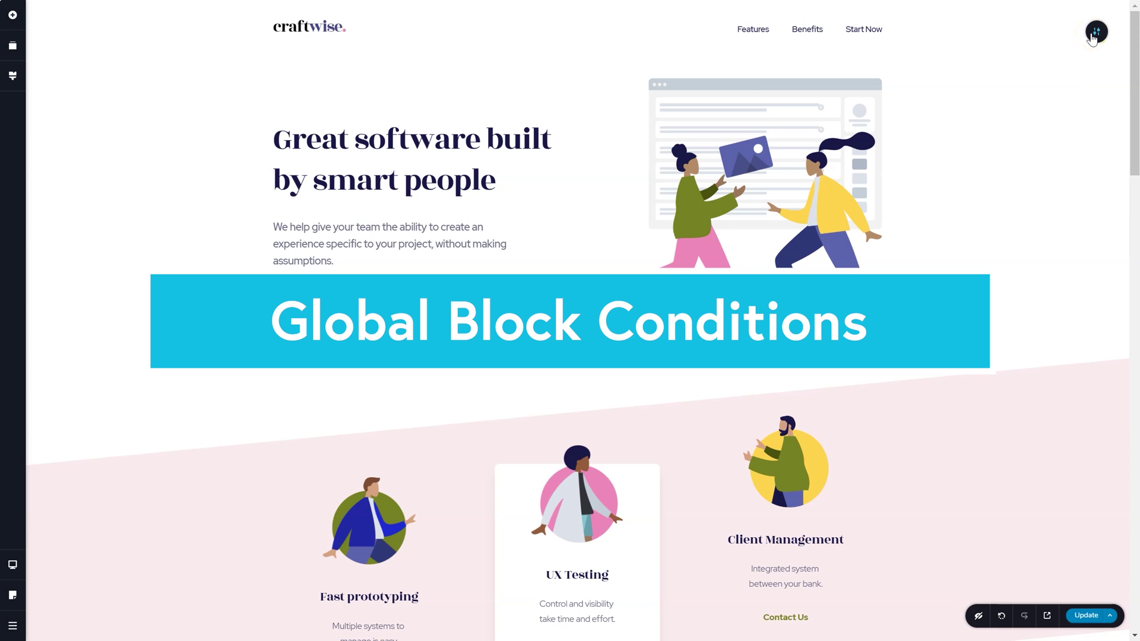
Turn on Make it Global for the header block.
{"action": "left_click", "coordinate": [1094, 33]}
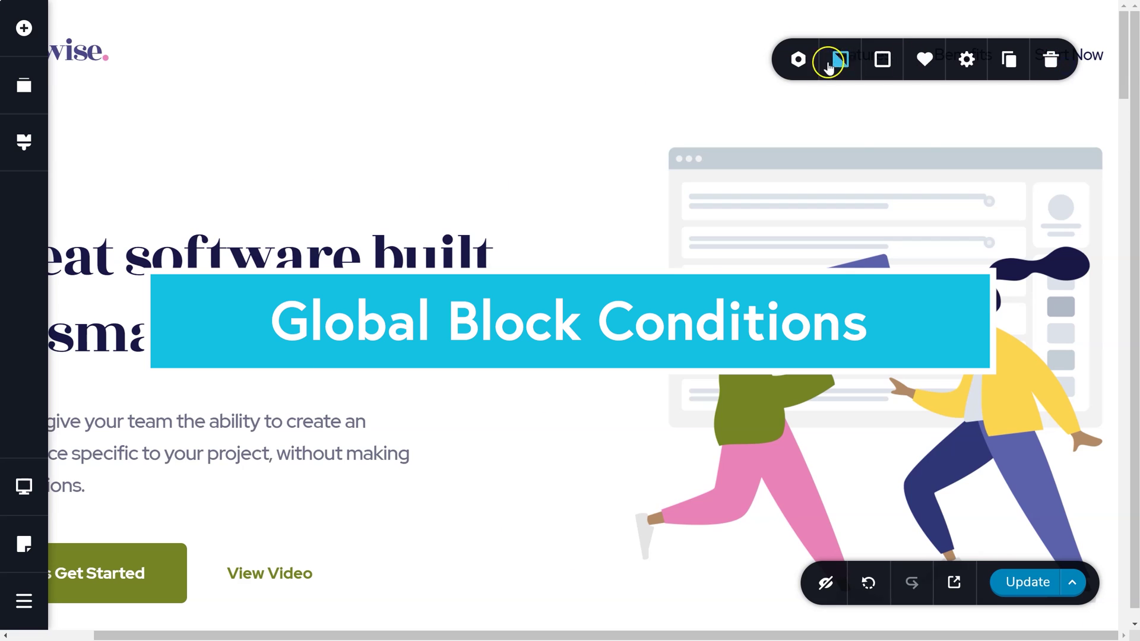
{"action": "left_click", "coordinate": [799, 63]}
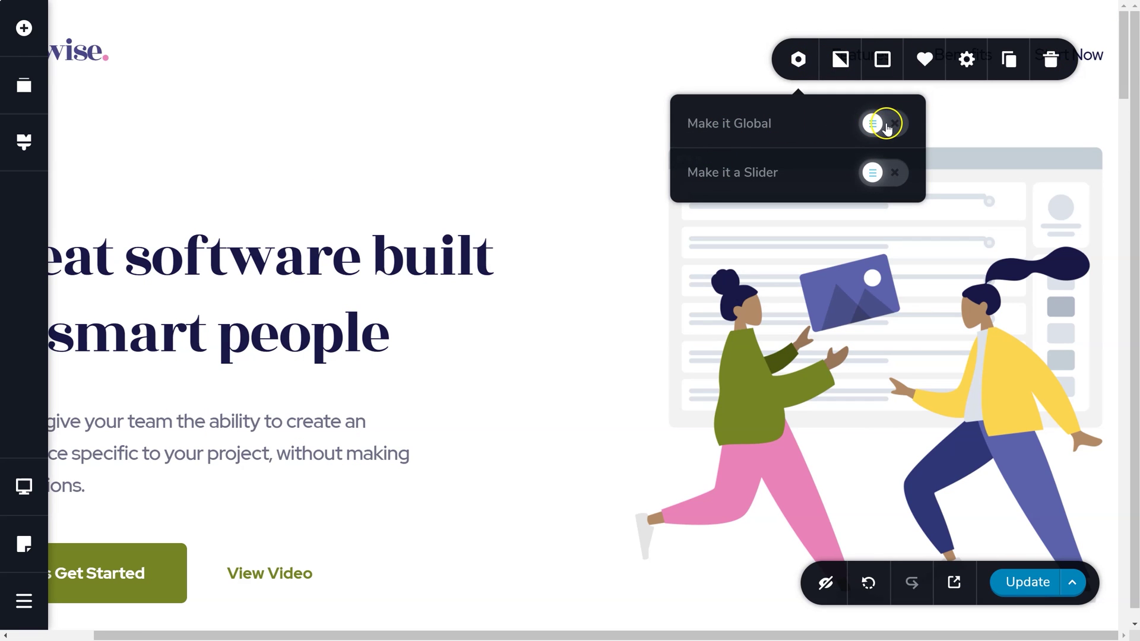
{"action": "left_click", "coordinate": [887, 126]}
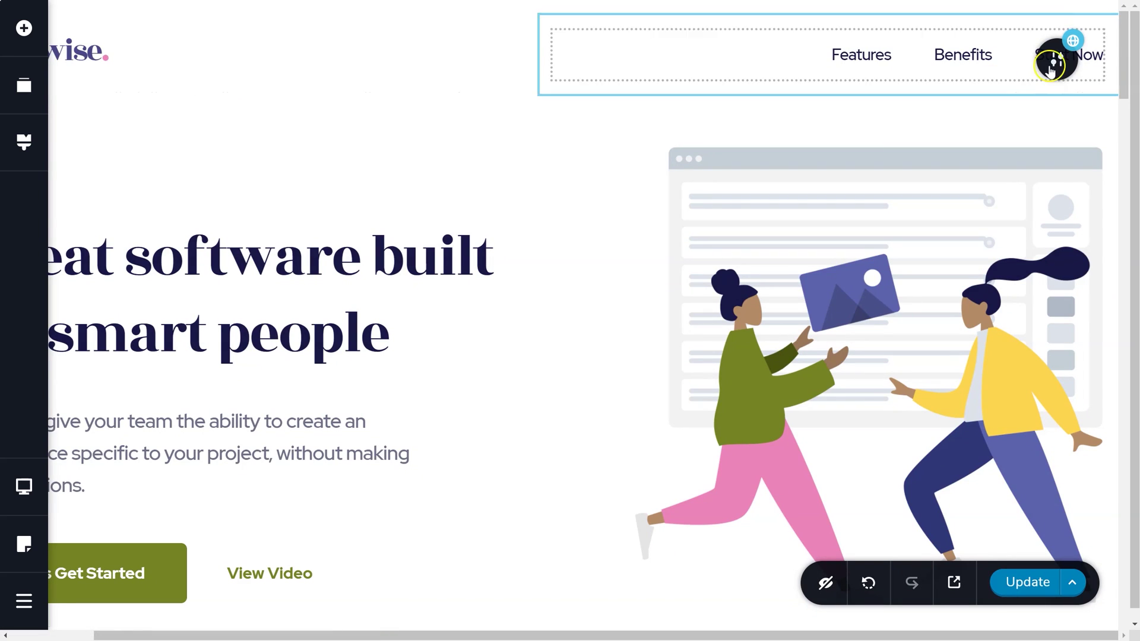
Set the global header's display condition to include All pages.
{"action": "mouse_move", "coordinate": [1051, 65]}
{"action": "left_click", "coordinate": [840, 59]}
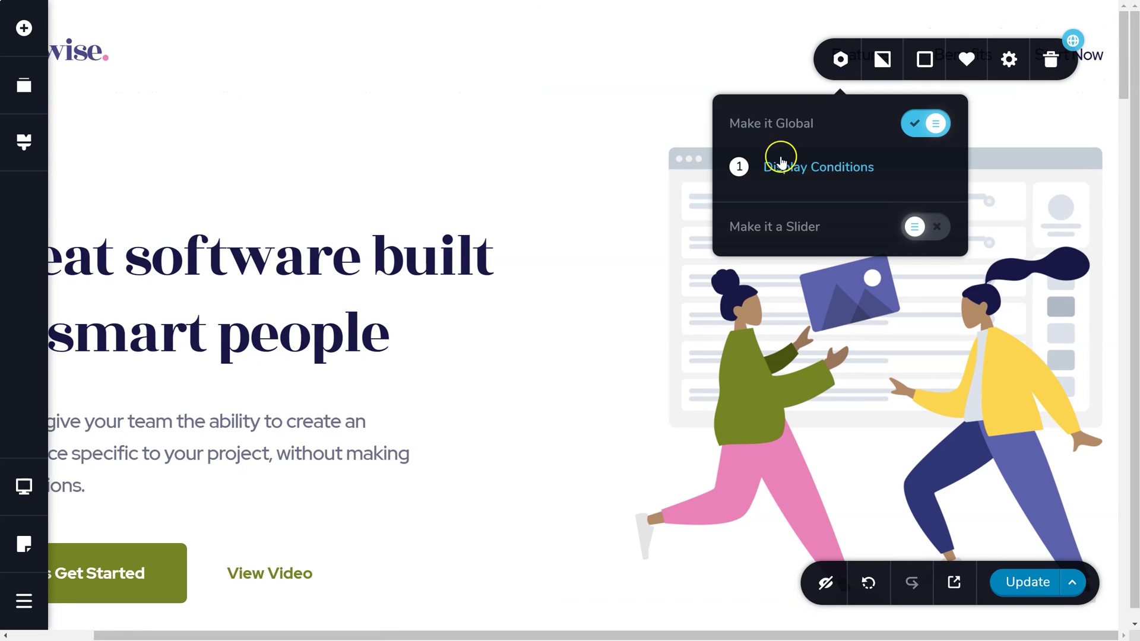
{"action": "left_click", "coordinate": [804, 171]}
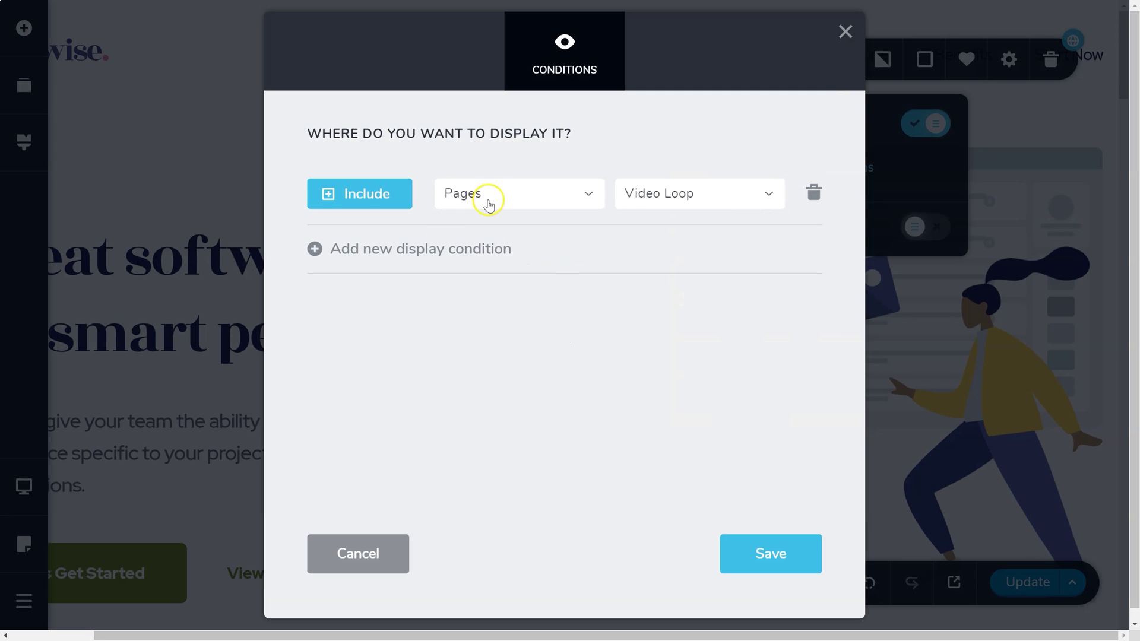
{"action": "left_click", "coordinate": [631, 195]}
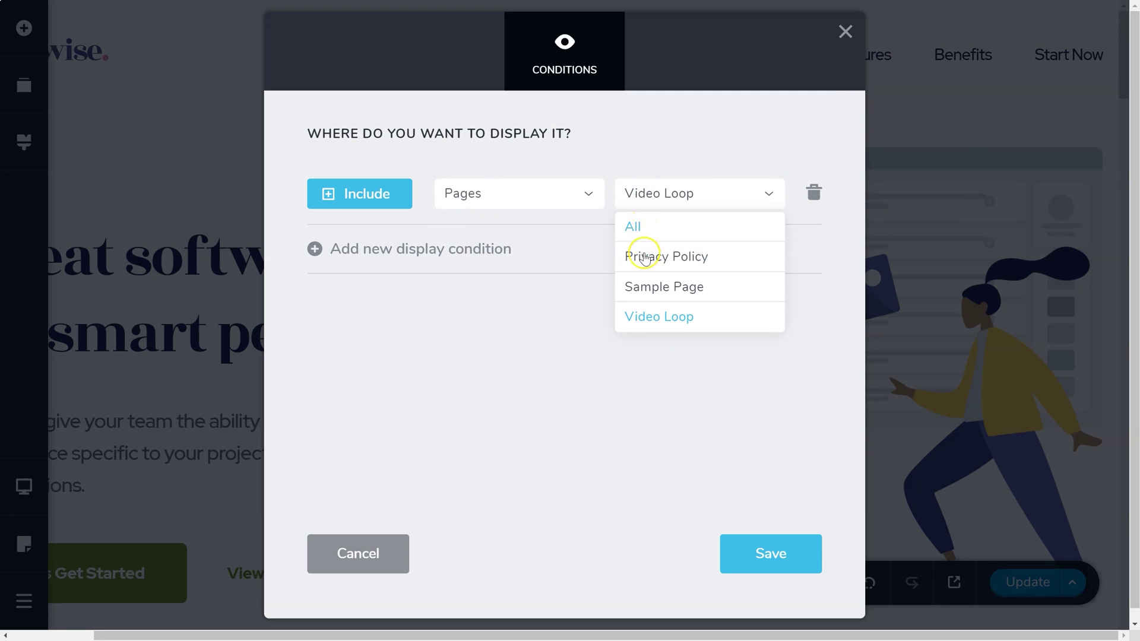
{"action": "left_click", "coordinate": [636, 226]}
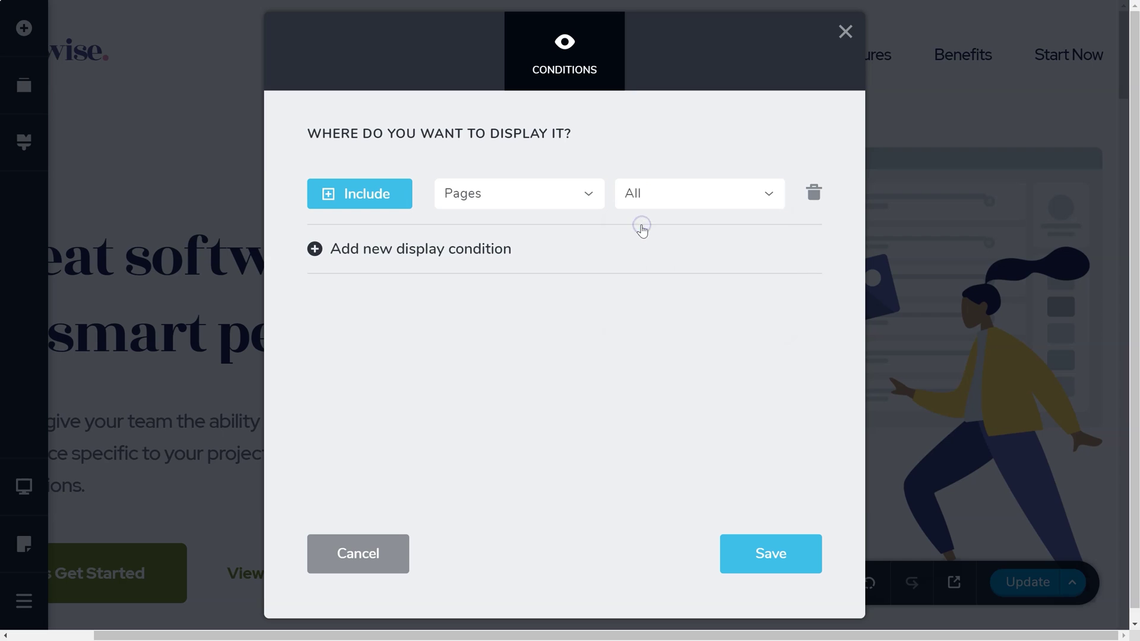
{"action": "left_click", "coordinate": [579, 200]}
{"action": "scroll", "coordinate": [487, 302], "scroll_direction": "down", "scroll_amount": 2}
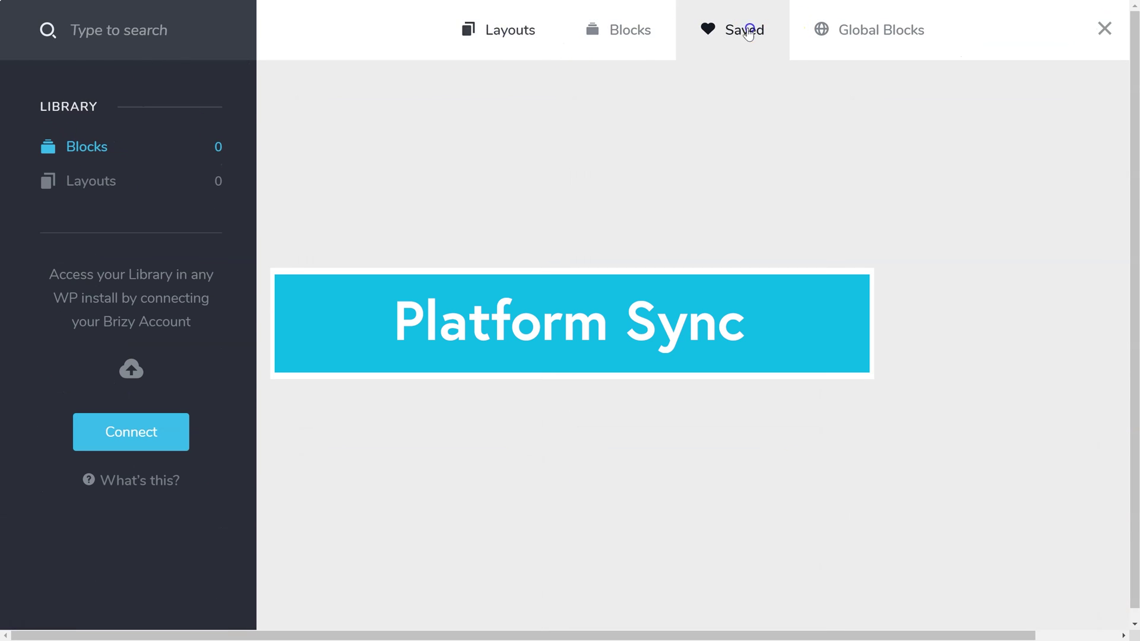
Check the saved Craftwise layout, dismiss the Brizy Cloud sign-in, and close the library.
{"action": "left_click", "coordinate": [94, 182]}
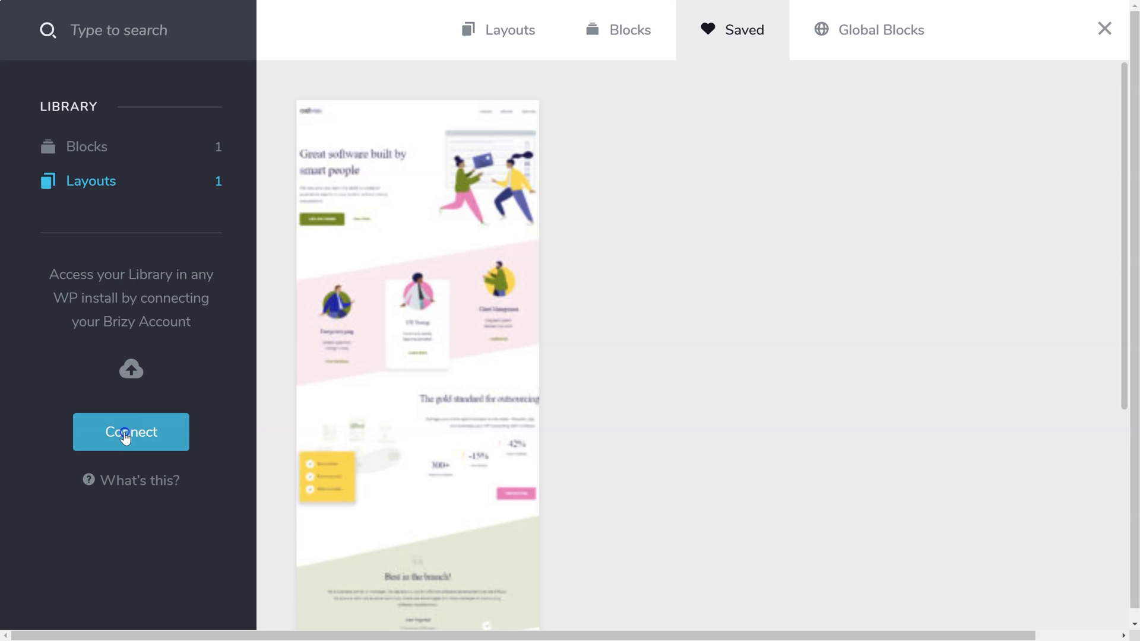
{"action": "left_click", "coordinate": [126, 436]}
{"action": "left_click", "coordinate": [465, 419]}
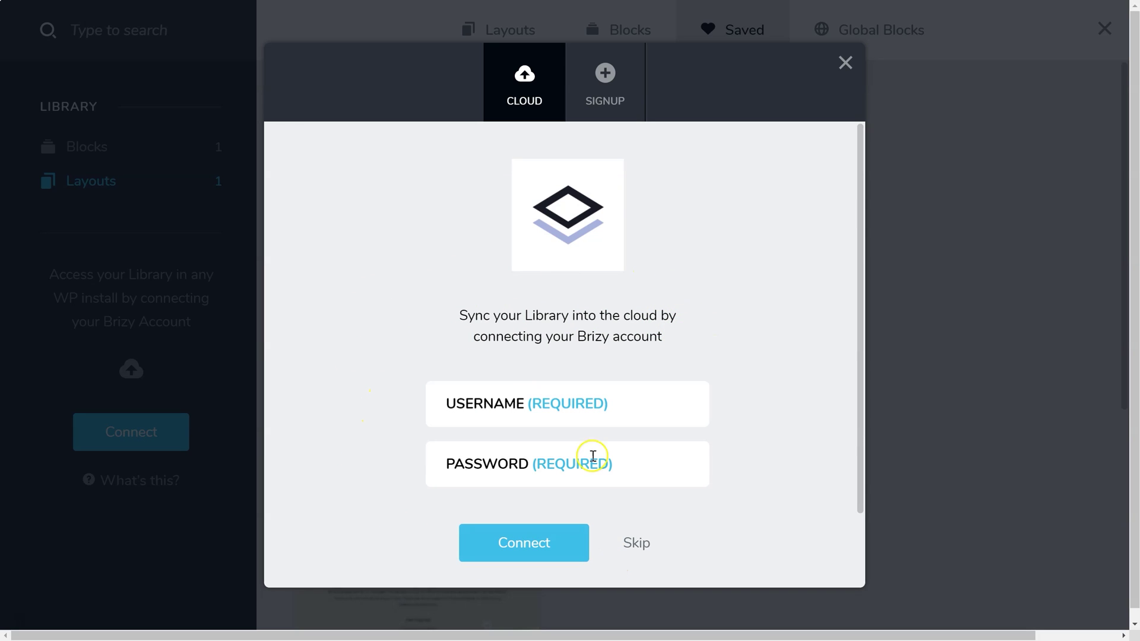
{"action": "left_click", "coordinate": [589, 399]}
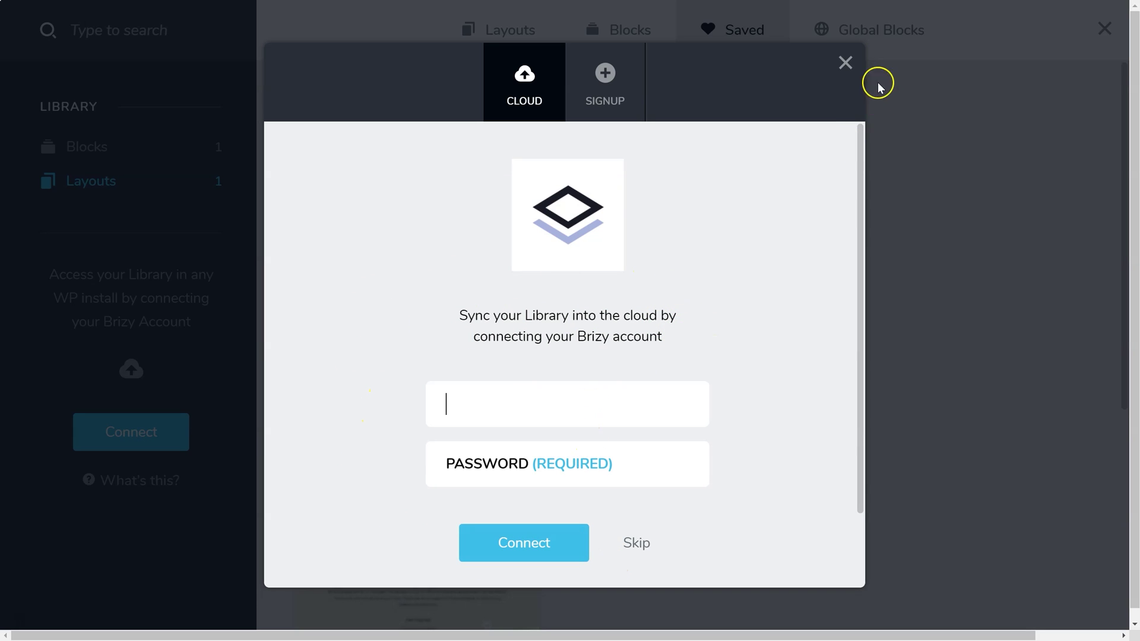
{"action": "left_click", "coordinate": [846, 60]}
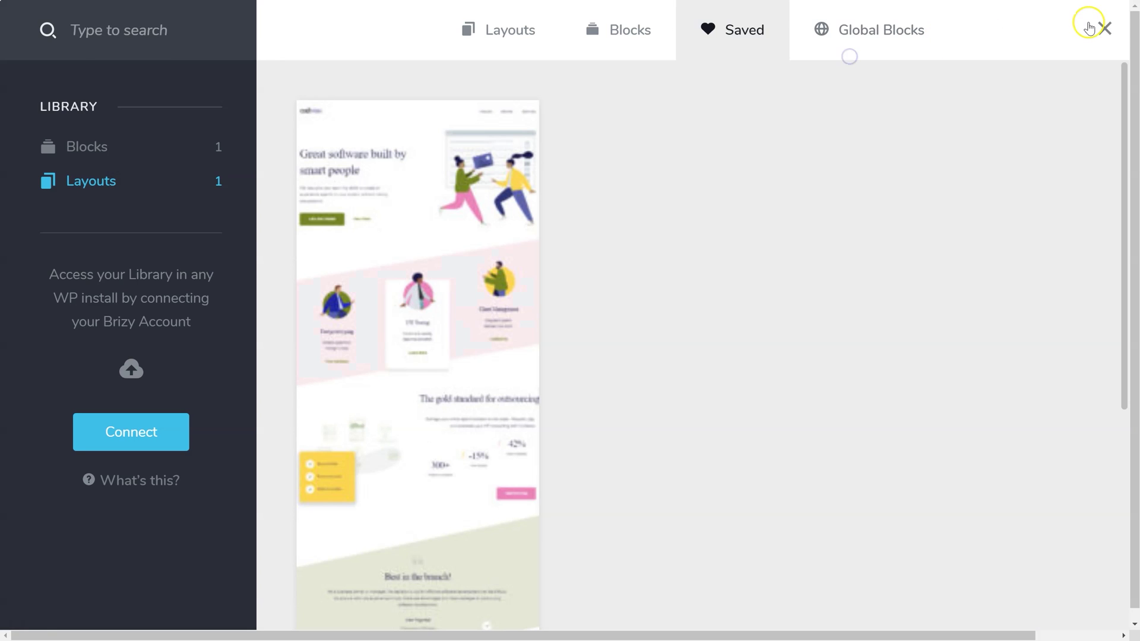
{"action": "left_click", "coordinate": [1105, 29]}
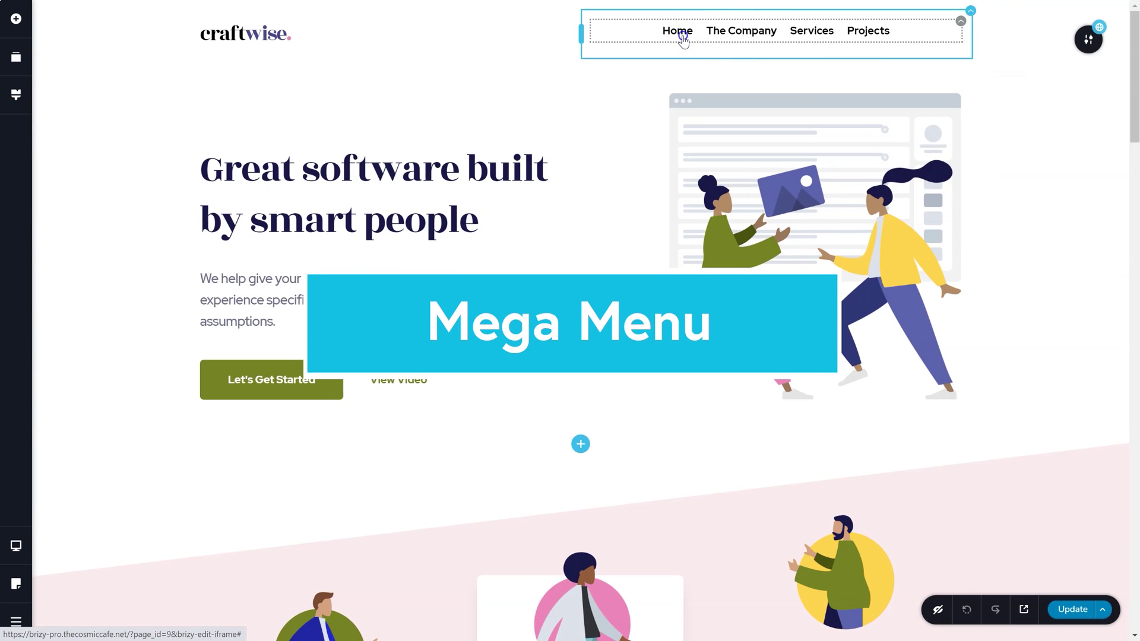
Switch on Mega Menu for the top navigation.
{"action": "left_click", "coordinate": [684, 39]}
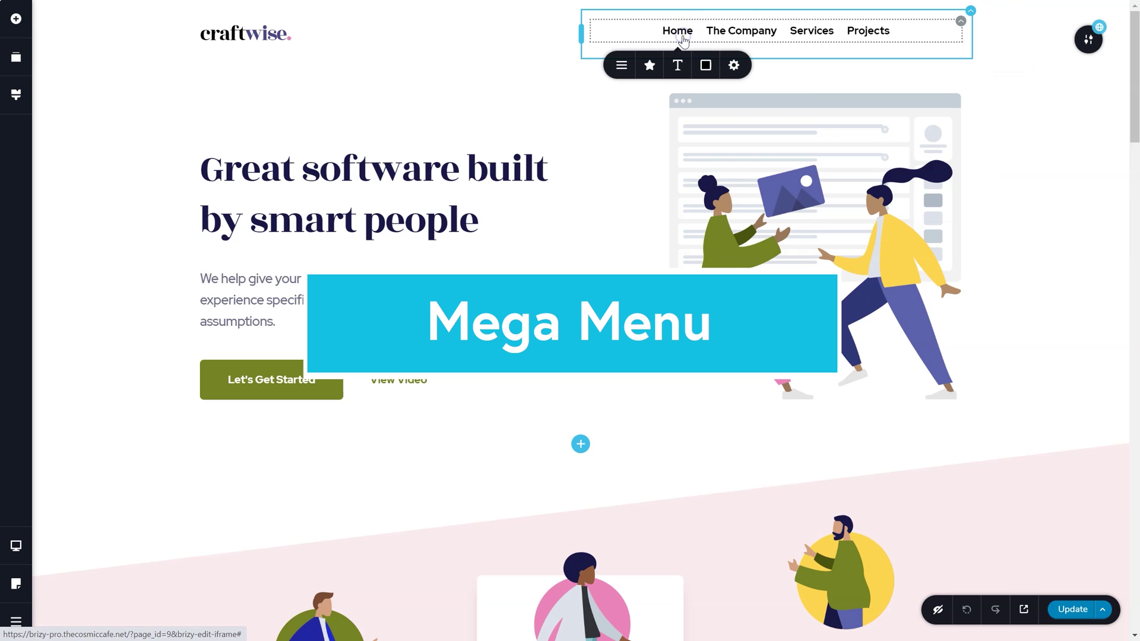
{"action": "left_click", "coordinate": [621, 66]}
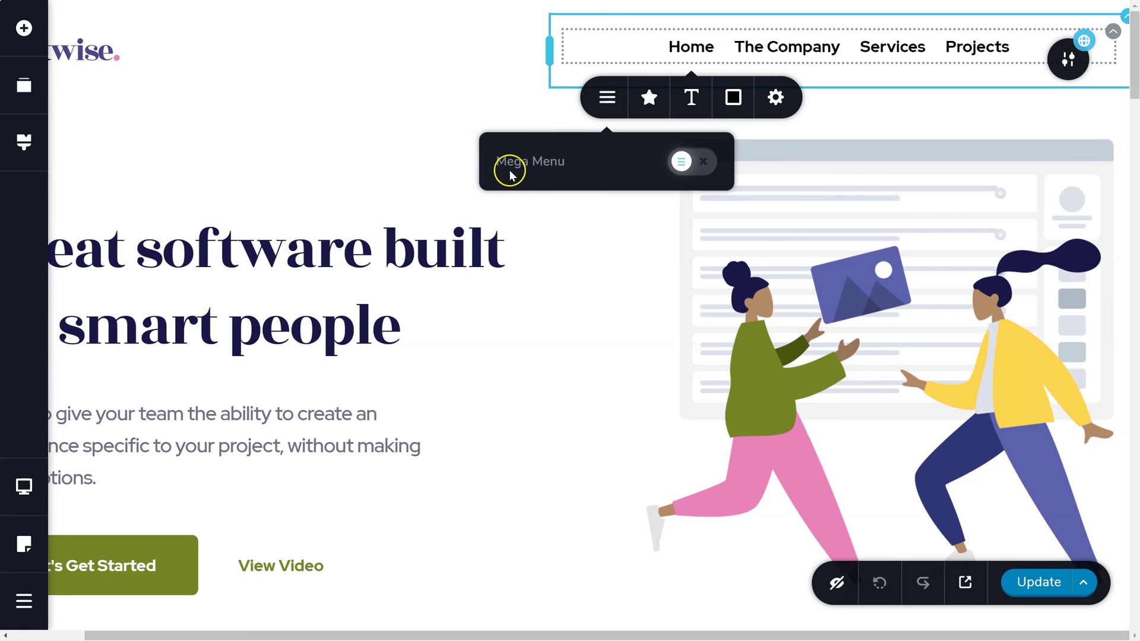
{"action": "left_click", "coordinate": [693, 168]}
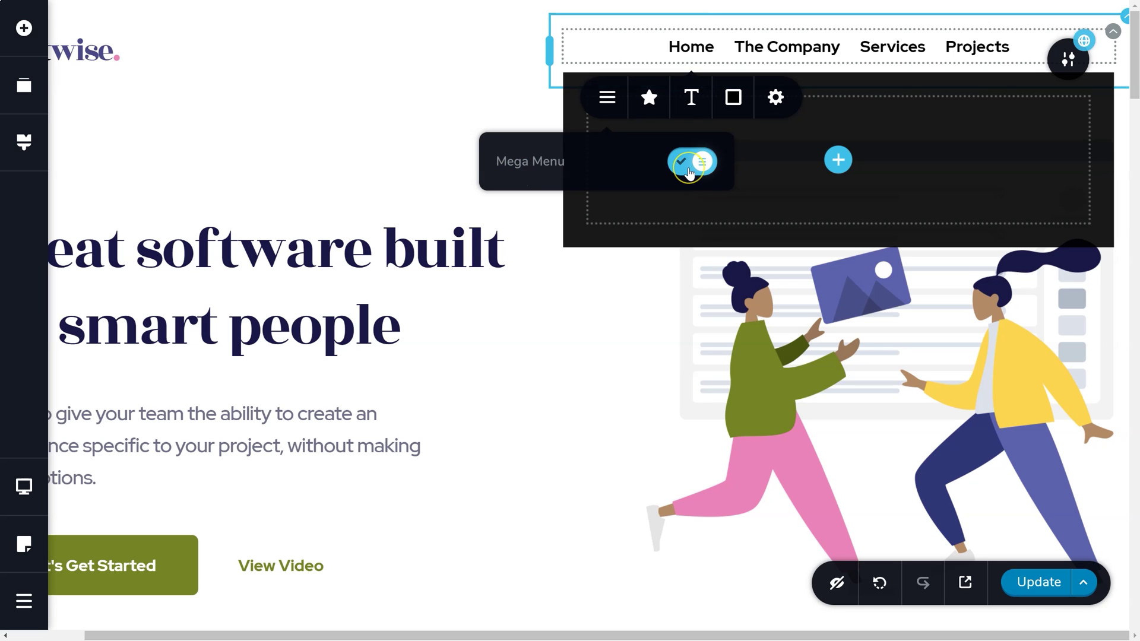
{"action": "key", "text": "ctrl+minus"}
{"action": "key", "text": "ctrl+minus"}
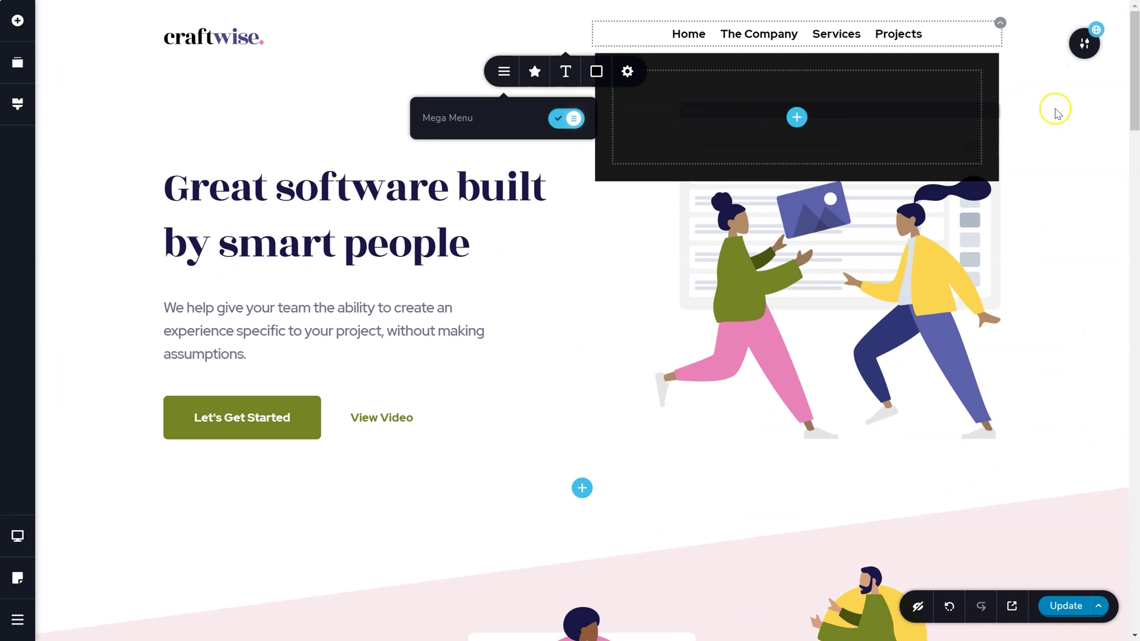
{"action": "left_click", "coordinate": [687, 40]}
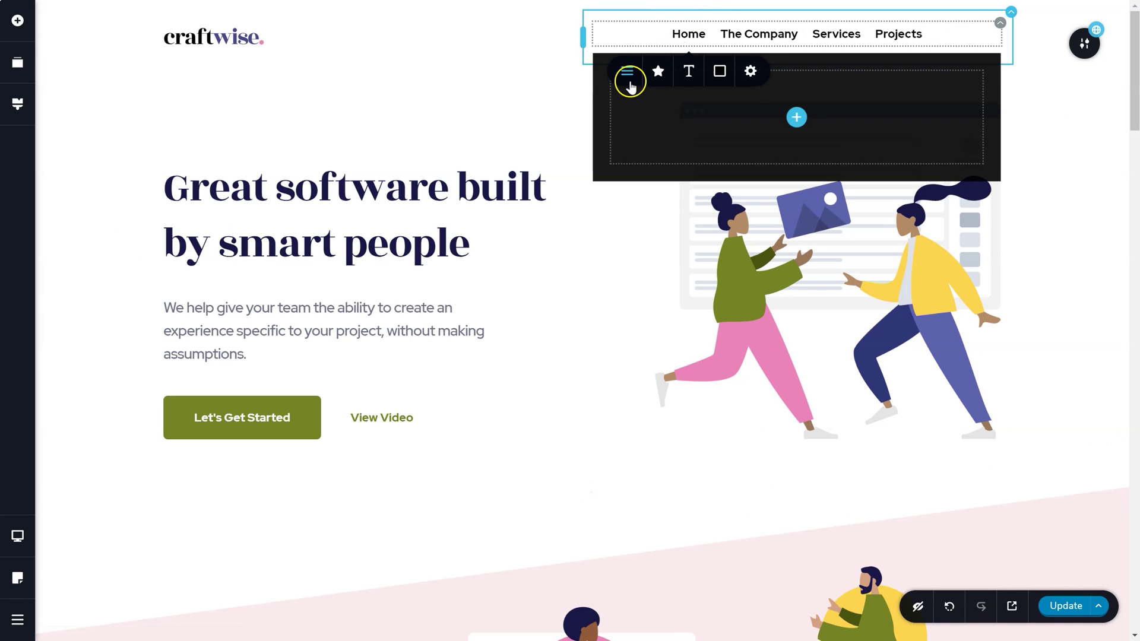
Split the mega-menu panel into two columns and place a Map in the left one.
{"action": "left_click", "coordinate": [27, 24]}
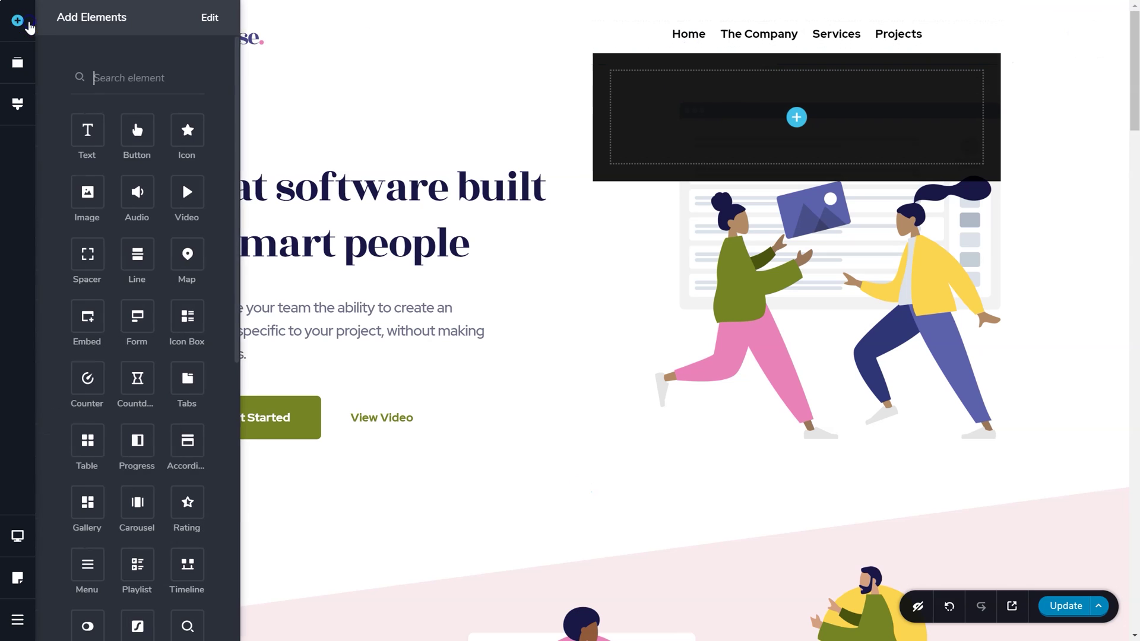
{"action": "scroll", "coordinate": [137, 207], "scroll_direction": "down", "scroll_amount": 8}
{"action": "left_click_drag", "start_coordinate": [142, 260], "coordinate": [802, 120]}
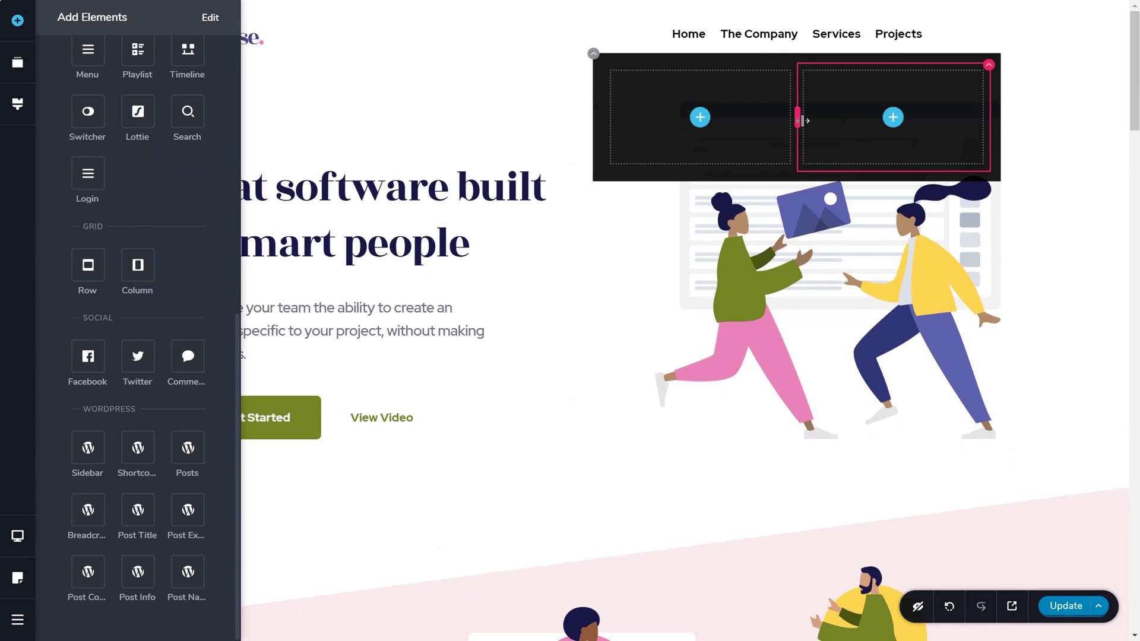
{"action": "scroll", "coordinate": [159, 189], "scroll_direction": "up", "scroll_amount": 6}
{"action": "left_click_drag", "start_coordinate": [187, 140], "coordinate": [695, 119]}
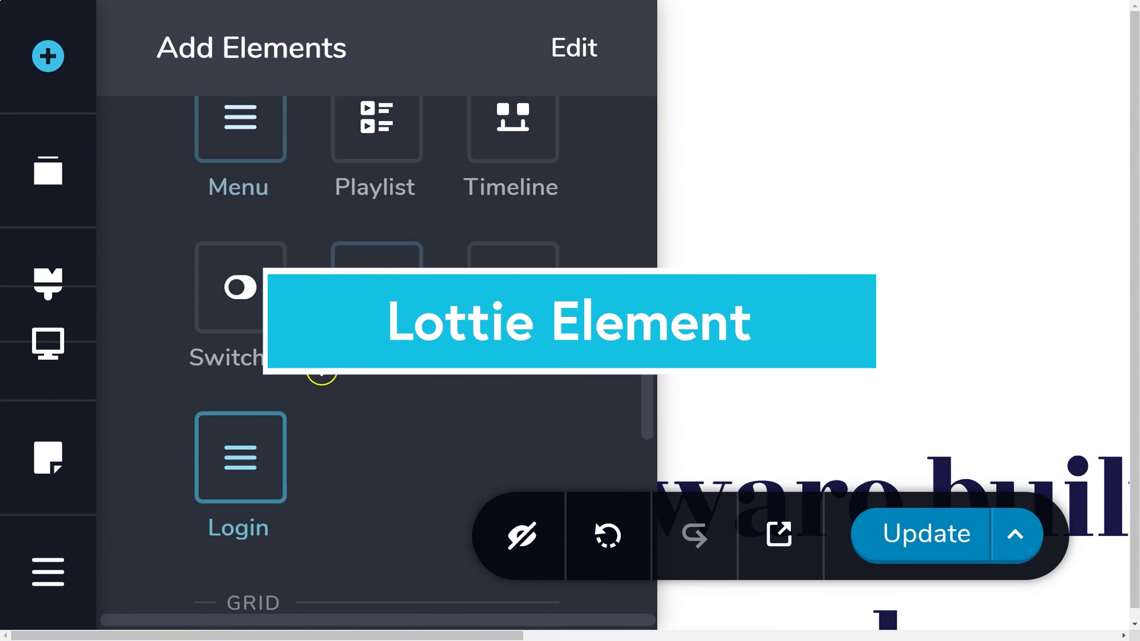
Add a Lottie animation under the hero heading and a Table set to 3 columns.
{"action": "left_click_drag", "start_coordinate": [377, 285], "coordinate": [272, 285]}
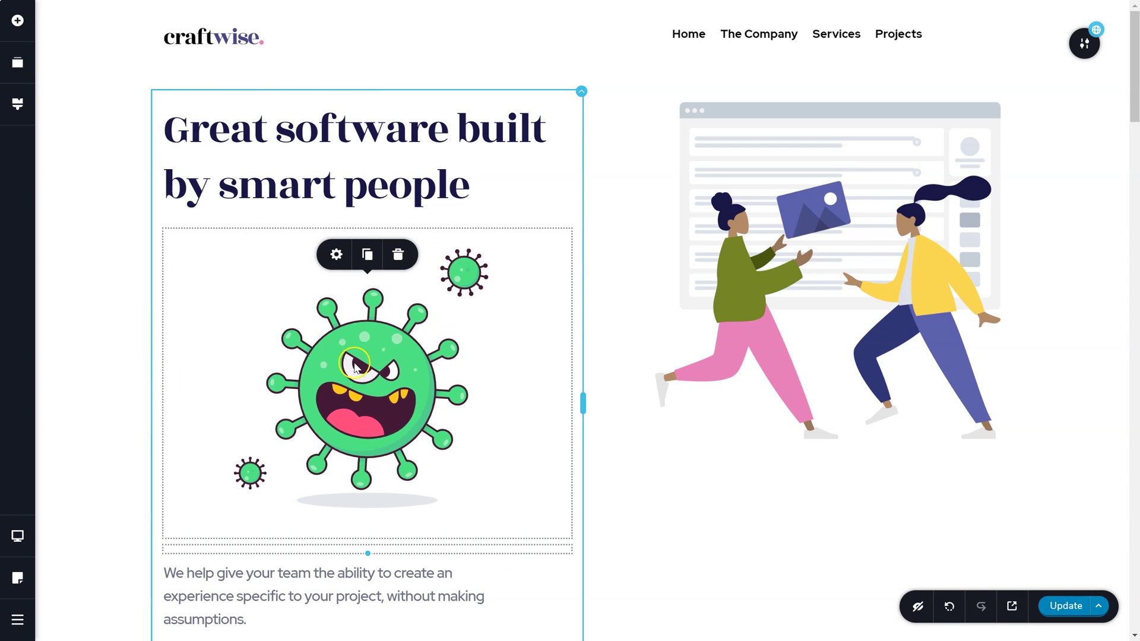
{"action": "left_click", "coordinate": [341, 259]}
{"action": "left_click_drag", "start_coordinate": [88, 306], "coordinate": [586, 199]}
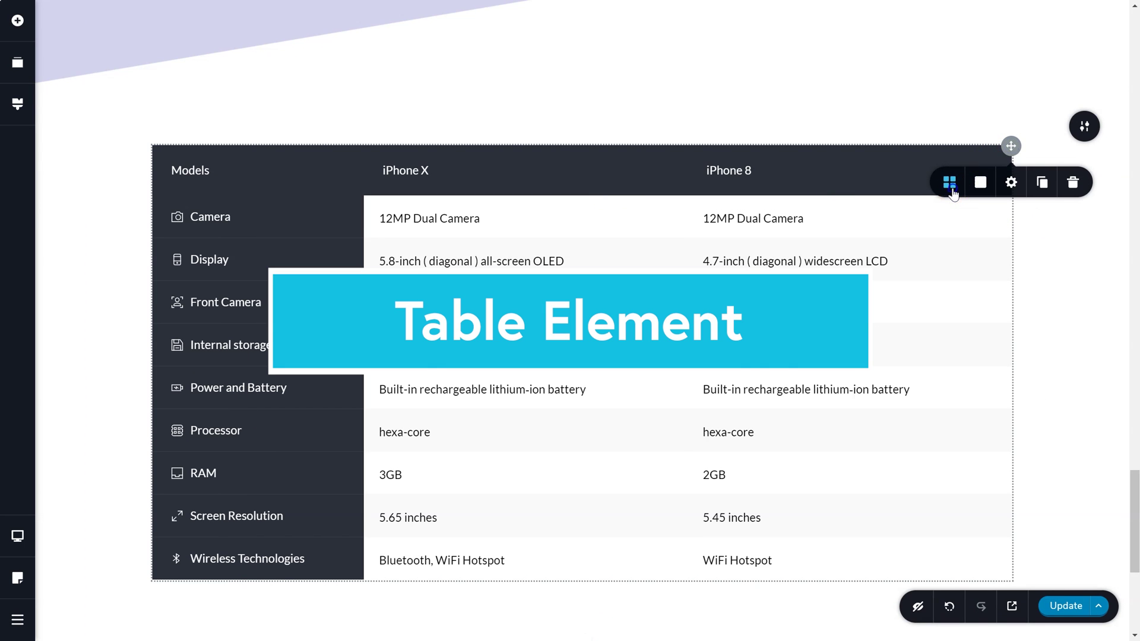
{"action": "left_click", "coordinate": [949, 182]}
{"action": "left_click_drag", "start_coordinate": [932, 336], "coordinate": [938, 336]}
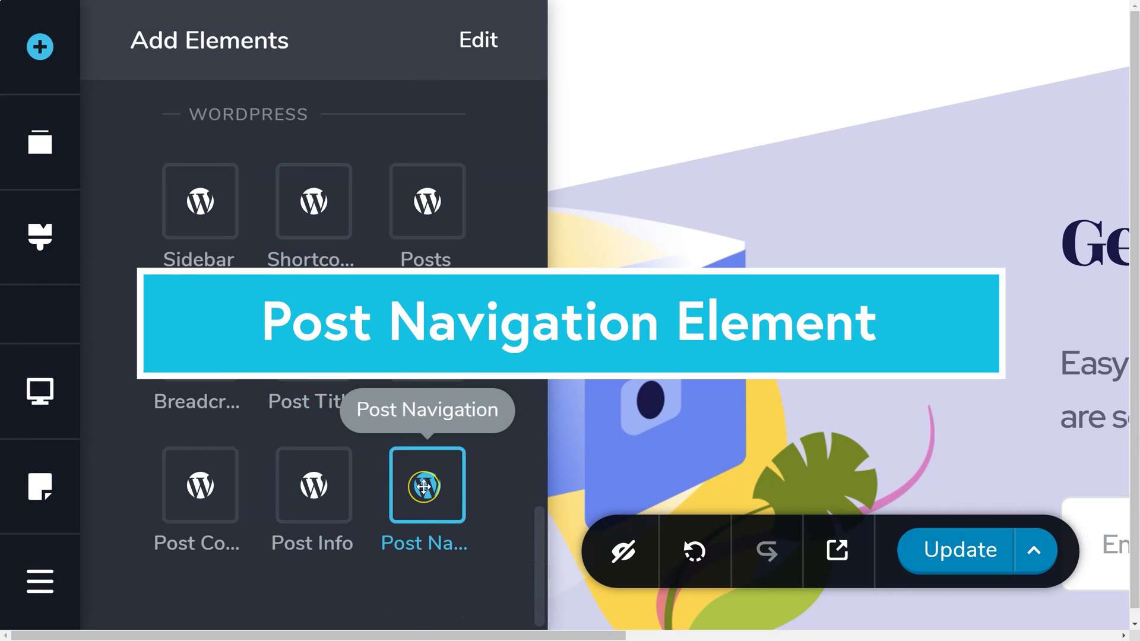
Add a Post Navigation element above the footer.
{"action": "left_click_drag", "start_coordinate": [424, 487], "coordinate": [693, 105]}
{"action": "scroll", "coordinate": [659, 369], "scroll_direction": "down", "scroll_amount": 3}
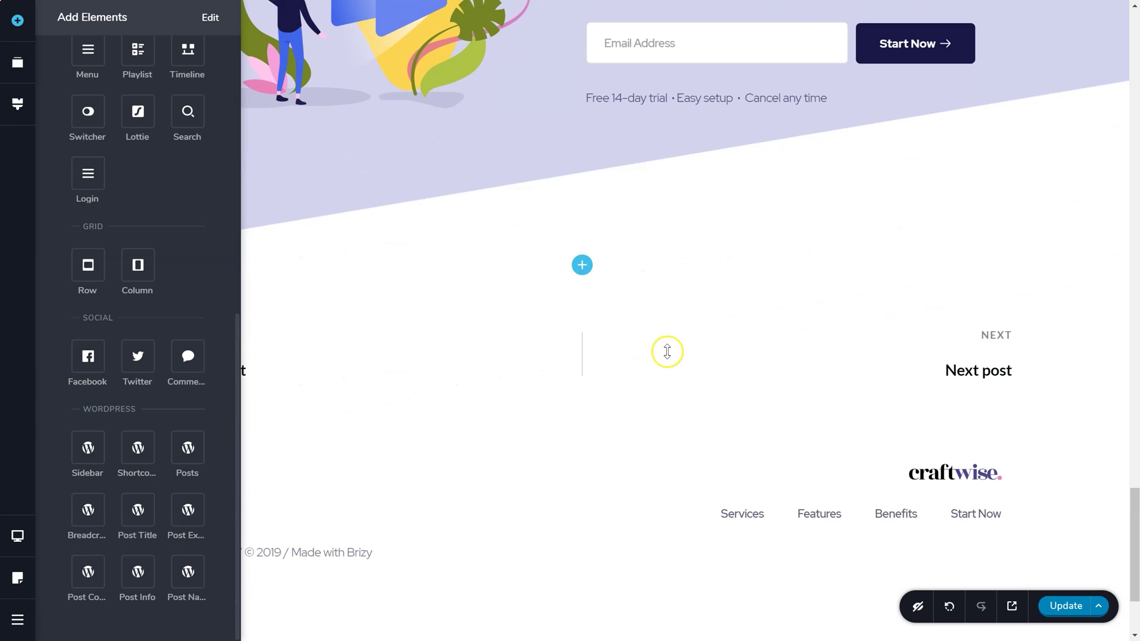
{"action": "left_click", "coordinate": [1076, 265]}
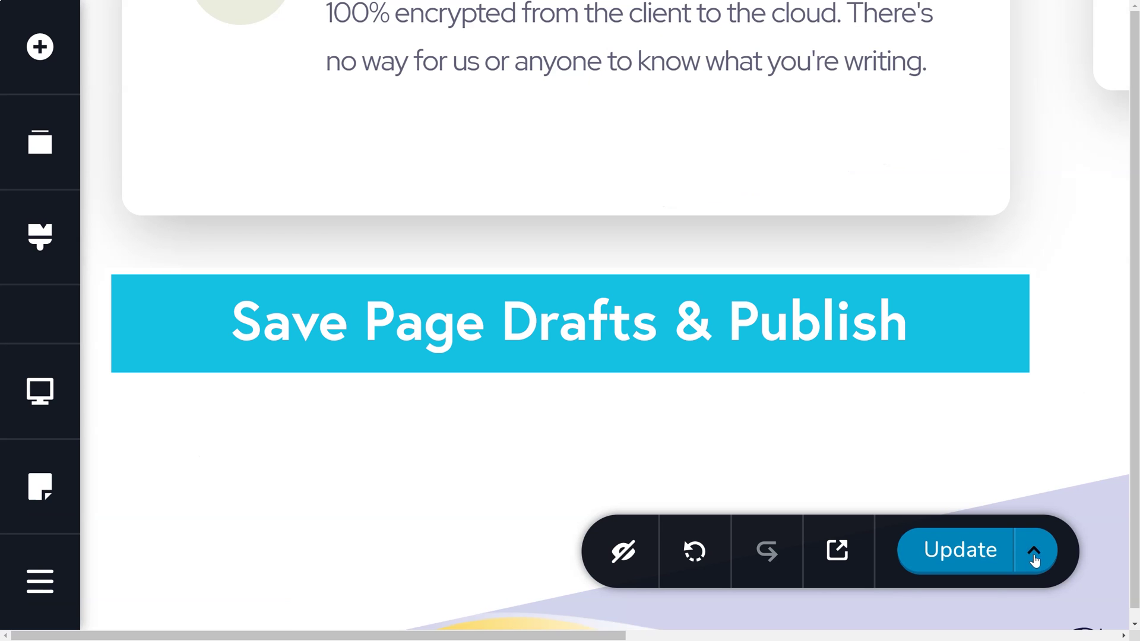
Switch the page to draft mode, Save Draft, then choose Publish Page.
{"action": "scroll", "coordinate": [1038, 546], "scroll_direction": "down", "scroll_amount": 5}
{"action": "scroll", "coordinate": [1038, 546], "scroll_direction": "right", "scroll_amount": 5}
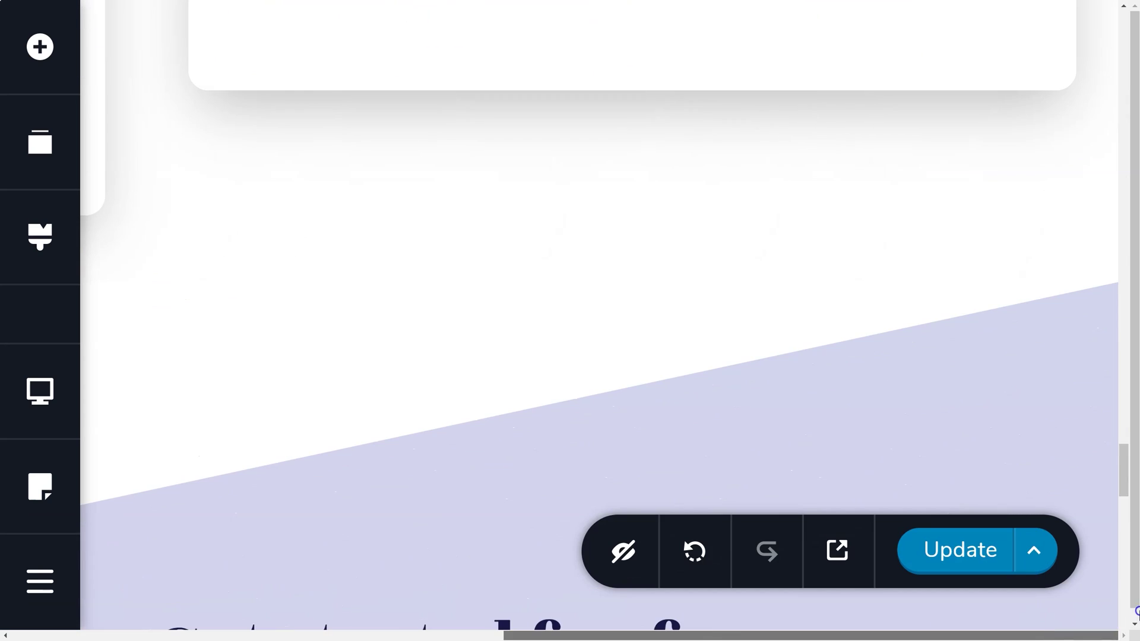
{"action": "left_click", "coordinate": [1037, 549]}
{"action": "left_click", "coordinate": [1033, 454]}
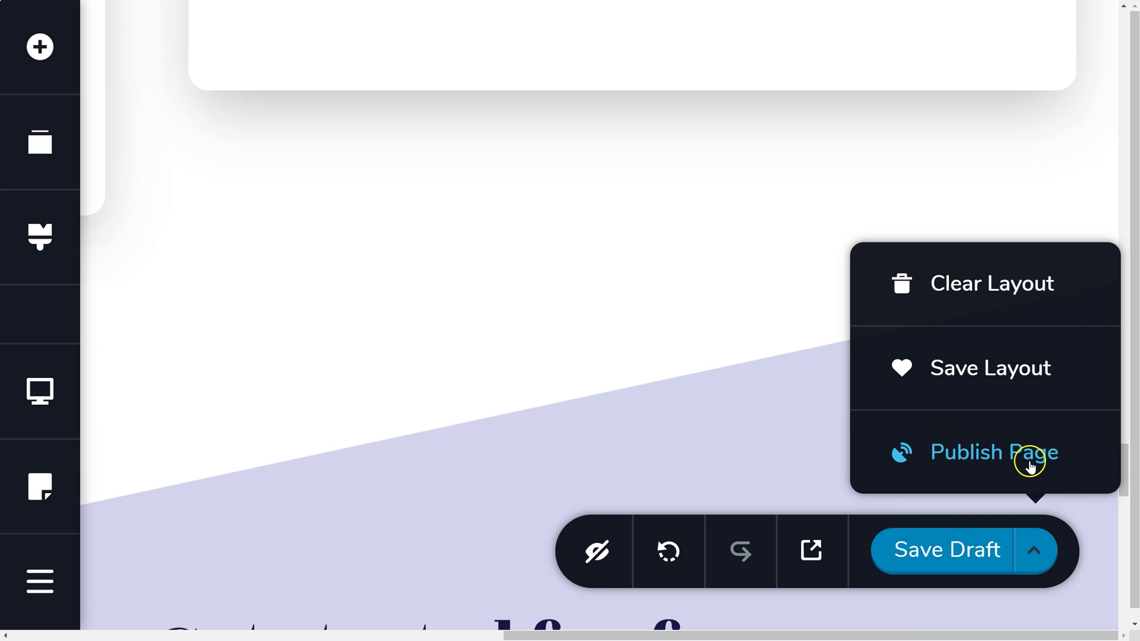
{"action": "left_click", "coordinate": [943, 552]}
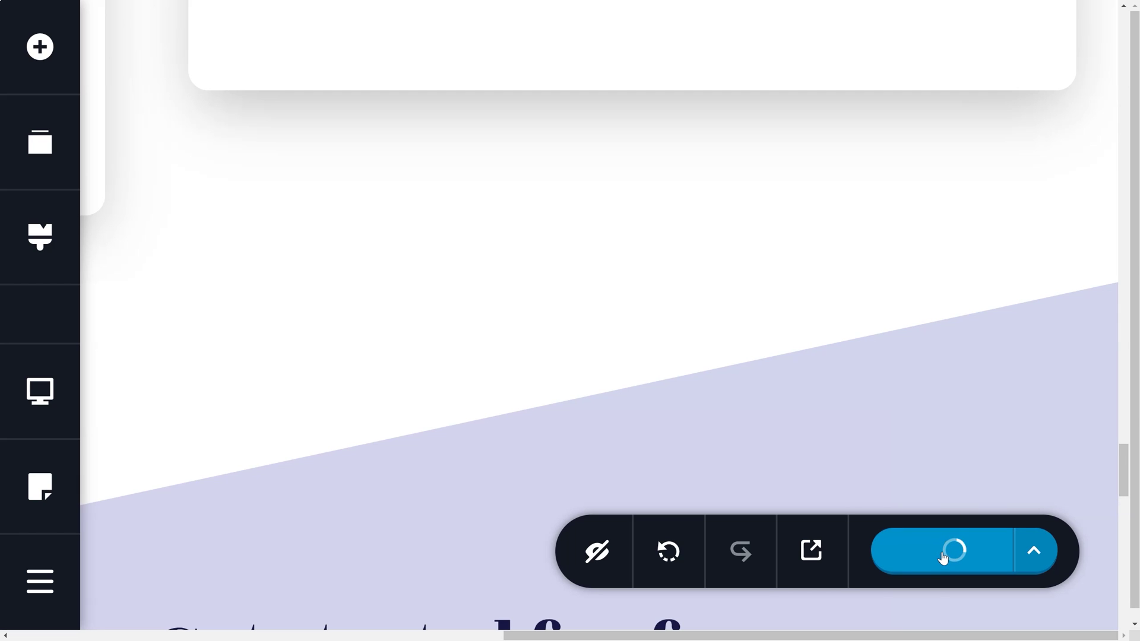
{"action": "left_click", "coordinate": [1042, 543]}
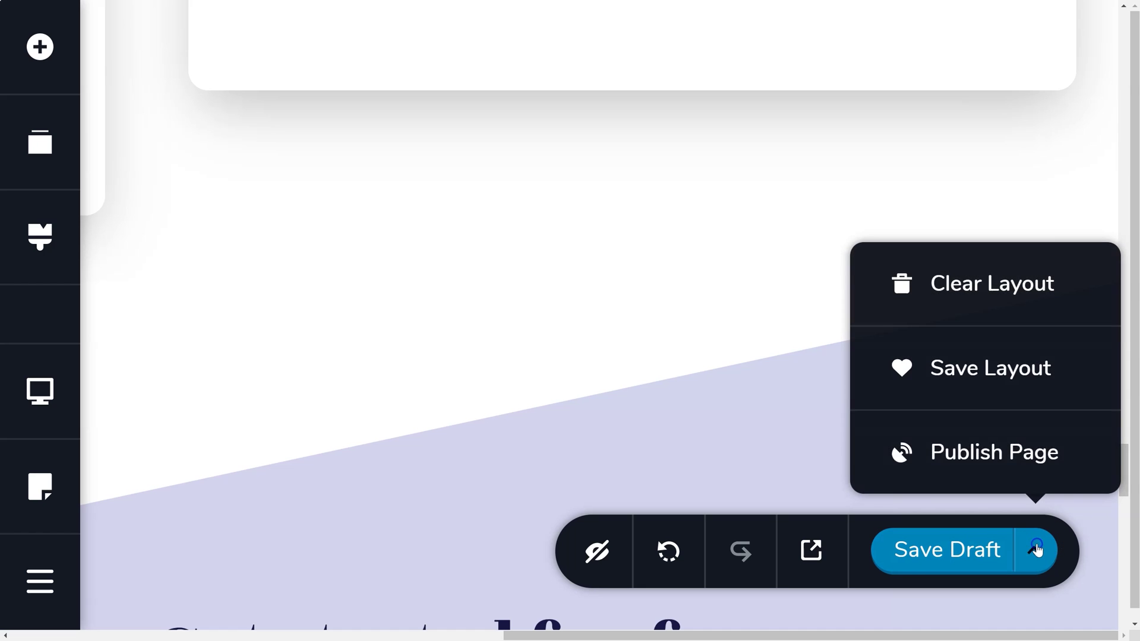
{"action": "left_click", "coordinate": [937, 456]}
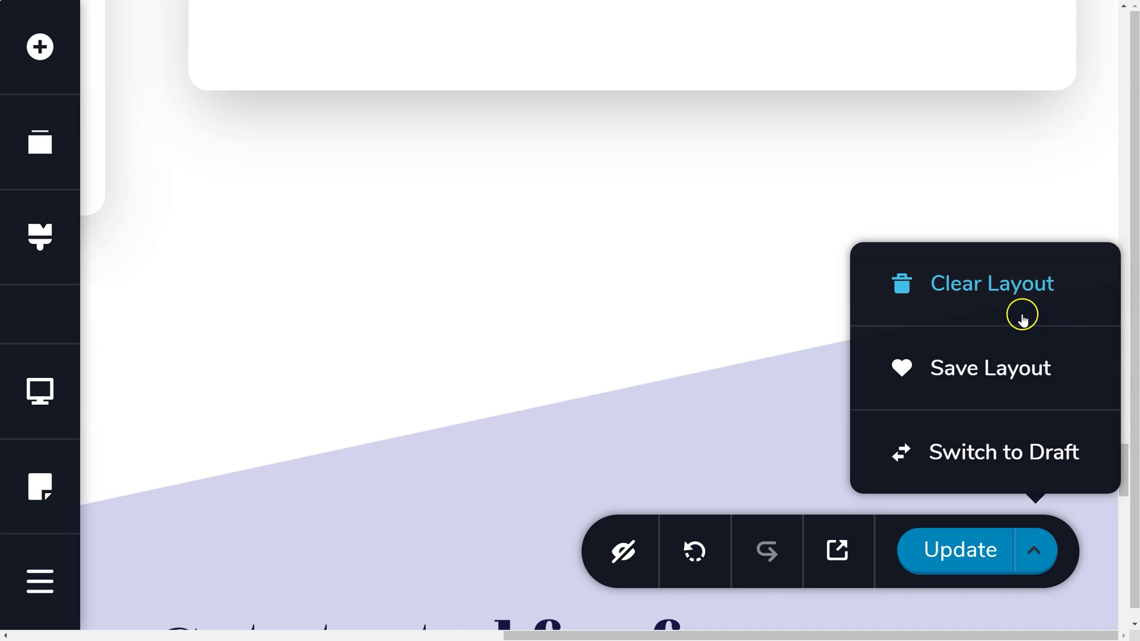
Clear the page layout, then show Saved > Layouts in the block library.
{"action": "left_click", "coordinate": [1026, 285]}
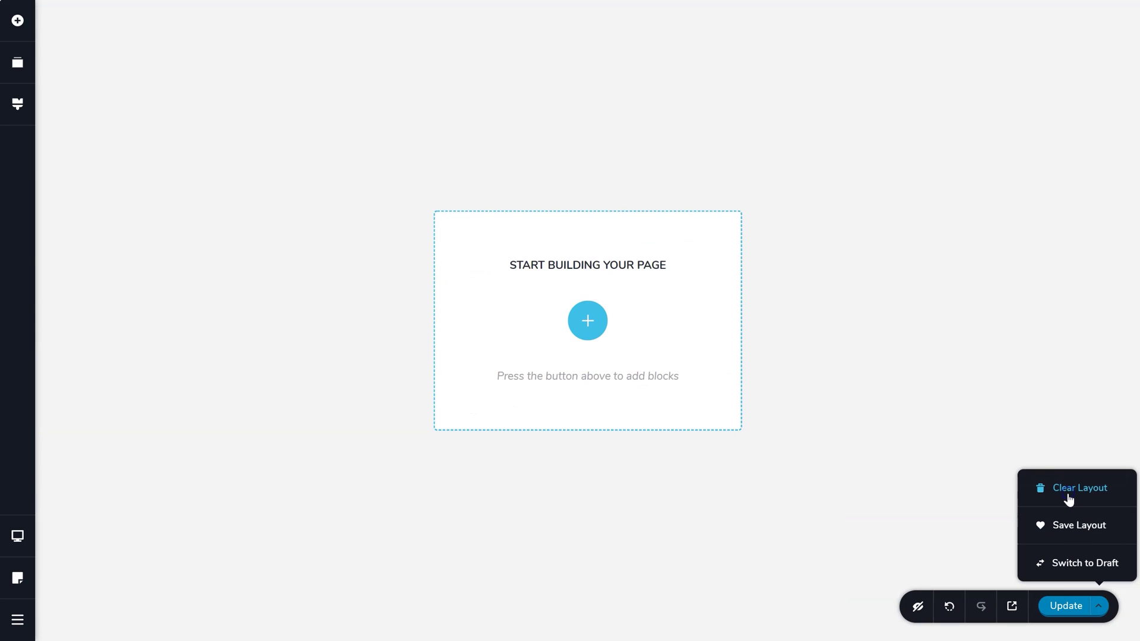
{"action": "left_click", "coordinate": [955, 327]}
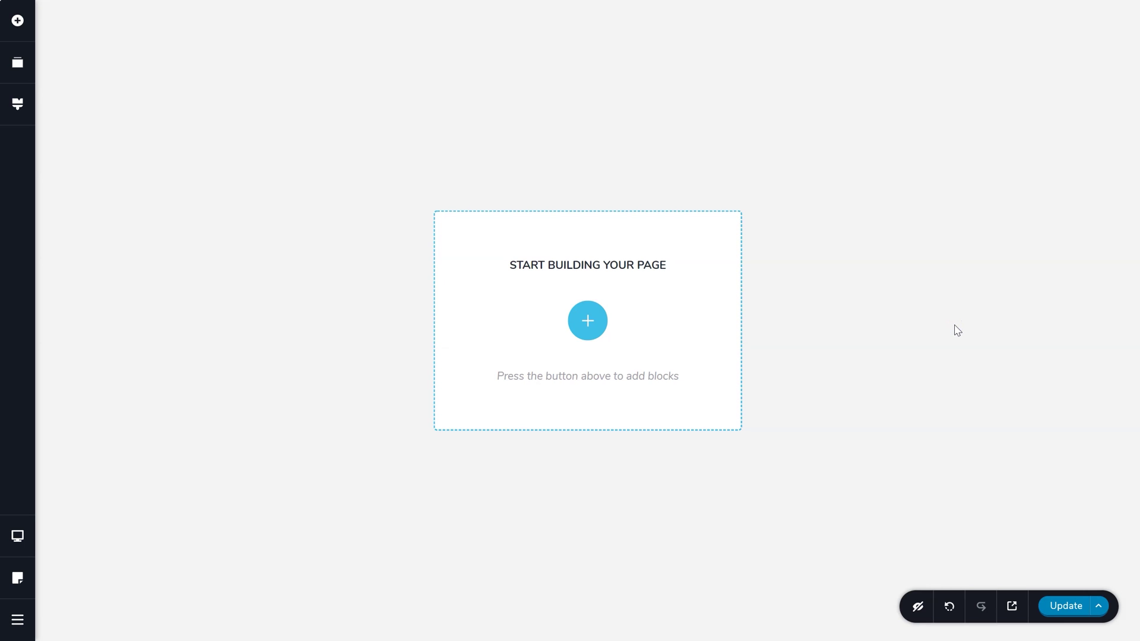
{"action": "left_click", "coordinate": [588, 321]}
{"action": "left_click", "coordinate": [688, 57]}
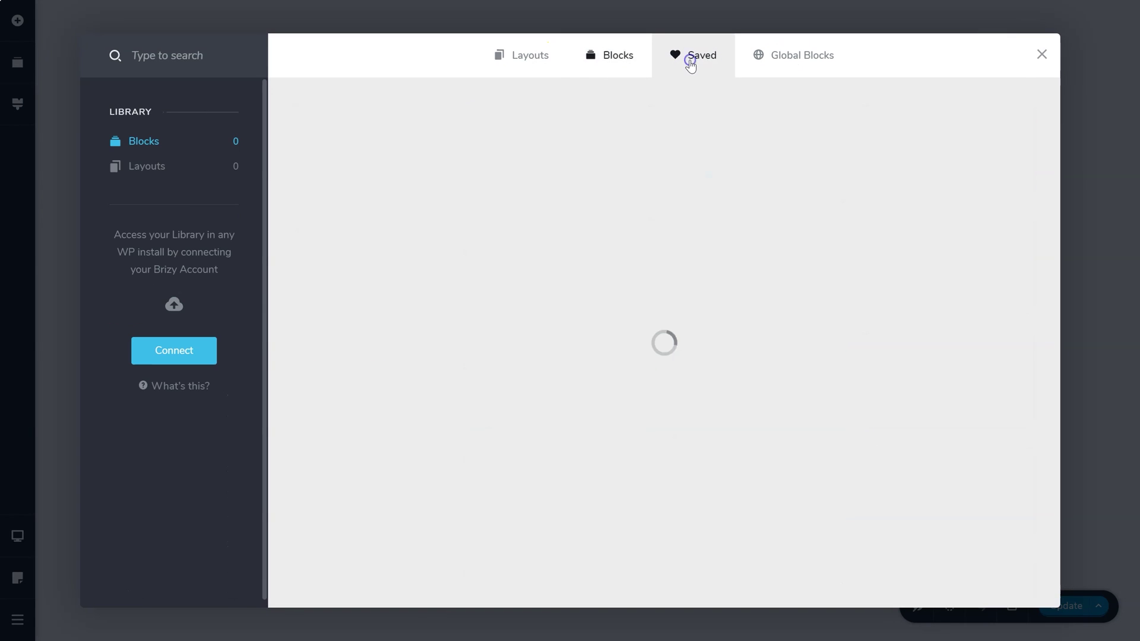
{"action": "left_click", "coordinate": [128, 172]}
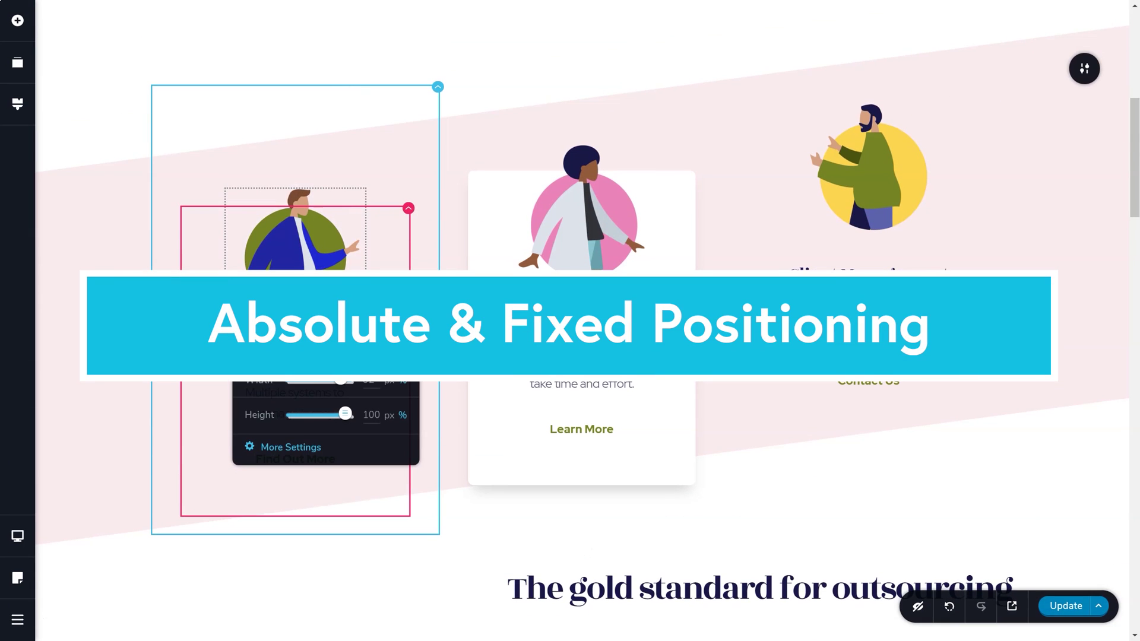
Set the Fast prototyping illustration's Position to Fixed, tune its size and offsets, and scroll to verify.
{"action": "left_click", "coordinate": [292, 450]}
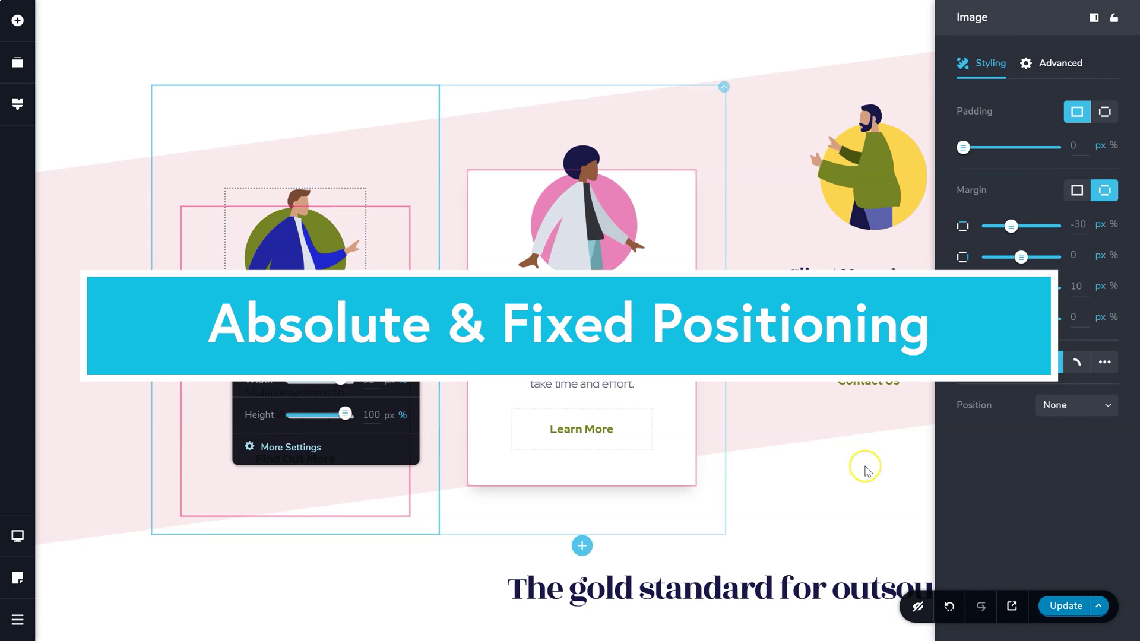
{"action": "left_click", "coordinate": [1063, 408]}
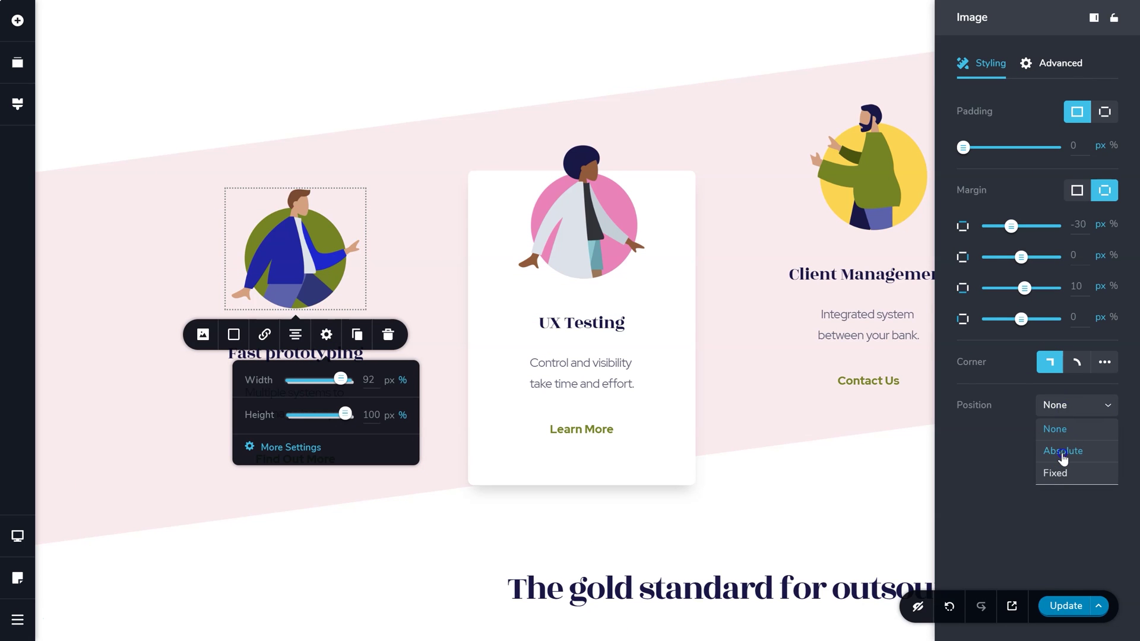
{"action": "left_click", "coordinate": [1063, 451]}
{"action": "mouse_move", "coordinate": [1010, 439]}
{"action": "left_mouse_down"}
{"action": "mouse_move", "coordinate": [1036, 440]}
{"action": "mouse_move", "coordinate": [1024, 445]}
{"action": "left_mouse_up"}
{"action": "left_click_drag", "start_coordinate": [1010, 502], "coordinate": [1005, 507]}
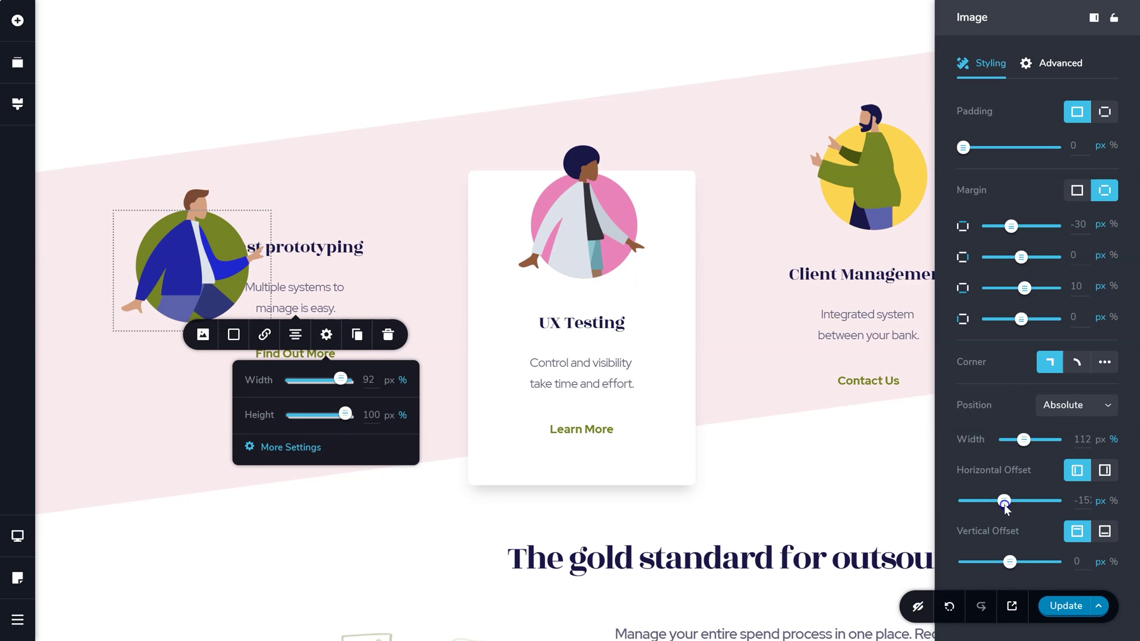
{"action": "left_click_drag", "start_coordinate": [1008, 560], "coordinate": [1005, 560]}
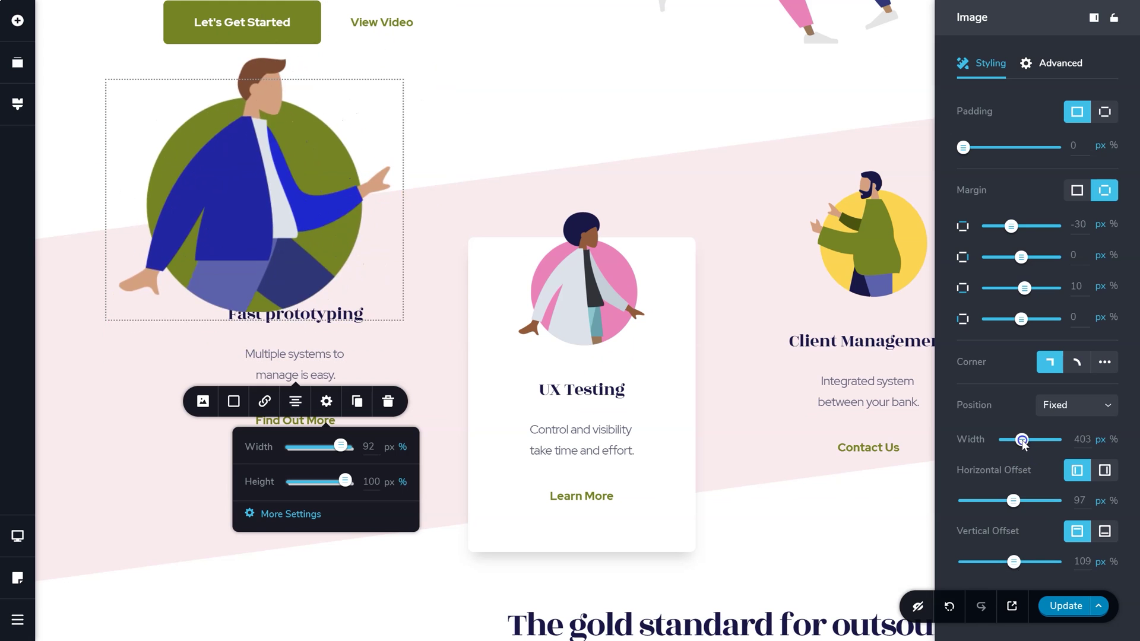
{"action": "left_click_drag", "start_coordinate": [1017, 439], "coordinate": [1011, 441]}
{"action": "scroll", "coordinate": [747, 345], "scroll_direction": "down", "scroll_amount": 12}
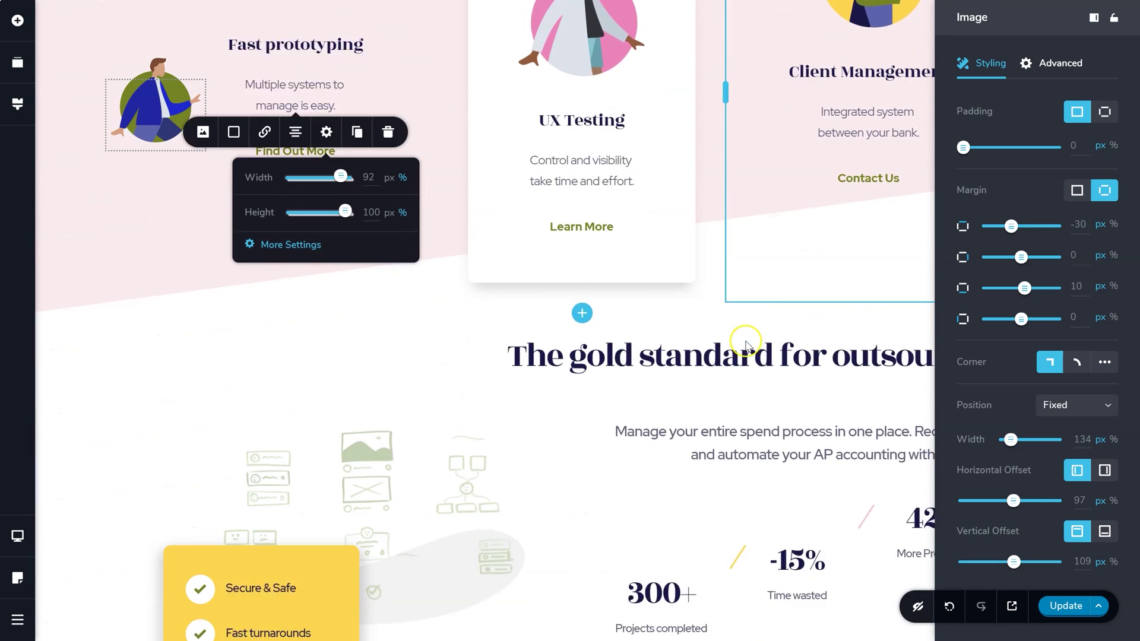
{"action": "scroll", "coordinate": [747, 349], "scroll_direction": "down", "scroll_amount": 12}
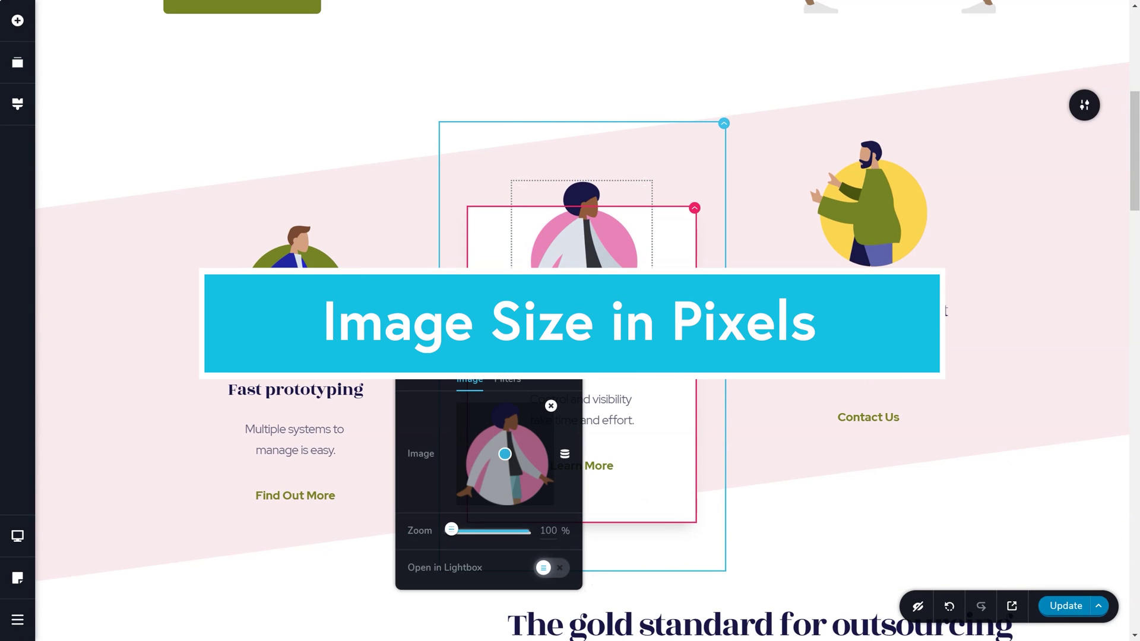
Keep the UX Testing illustration's width in percent and switch its height to 100 px.
{"action": "scroll", "coordinate": [570, 326], "scroll_direction": "down", "scroll_amount": 1}
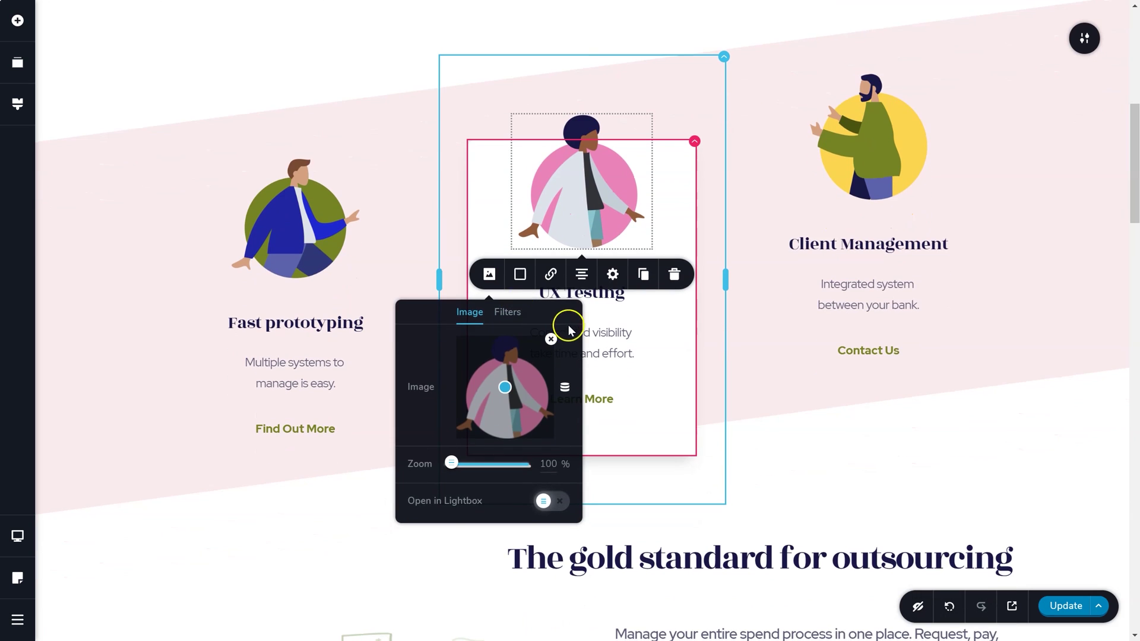
{"action": "left_click", "coordinate": [614, 275]}
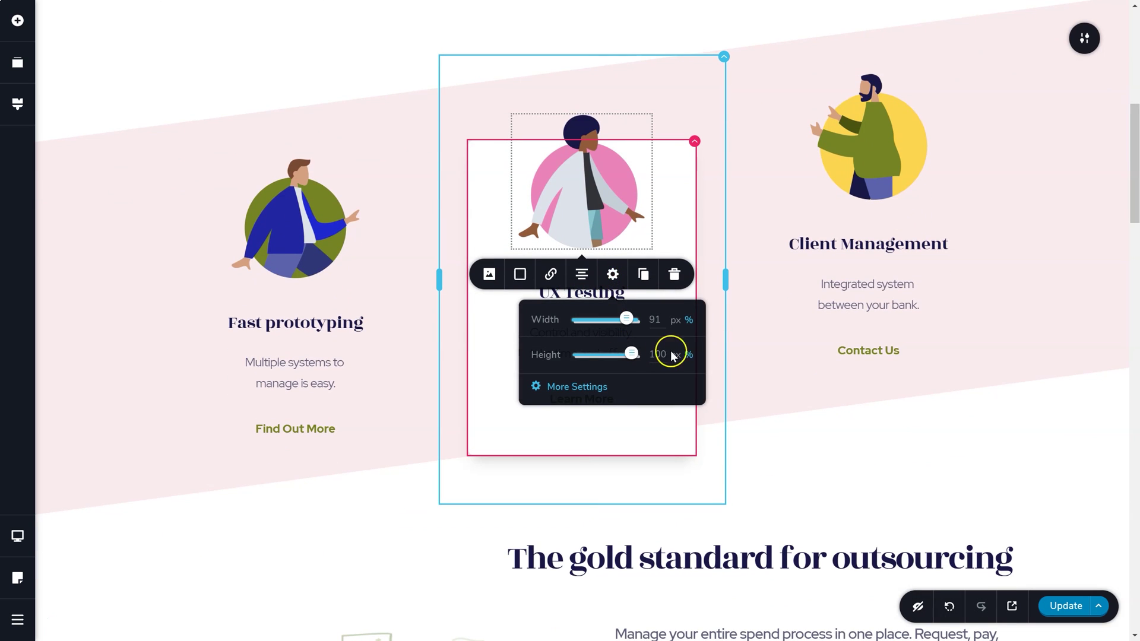
{"action": "left_click", "coordinate": [677, 323]}
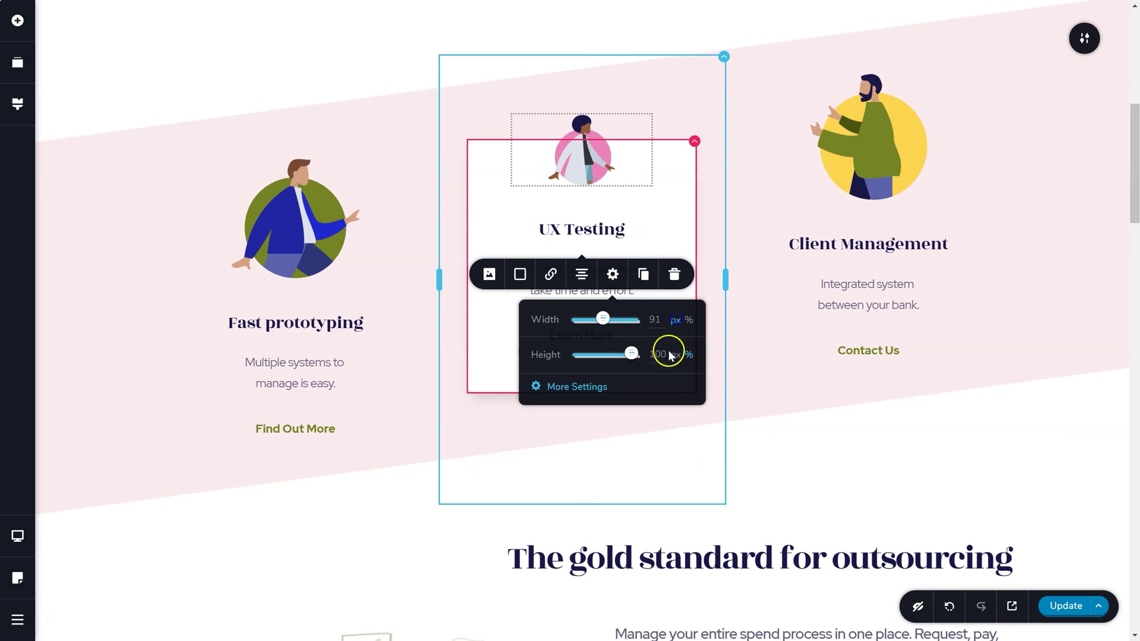
{"action": "left_click", "coordinate": [689, 320]}
{"action": "left_click", "coordinate": [677, 356]}
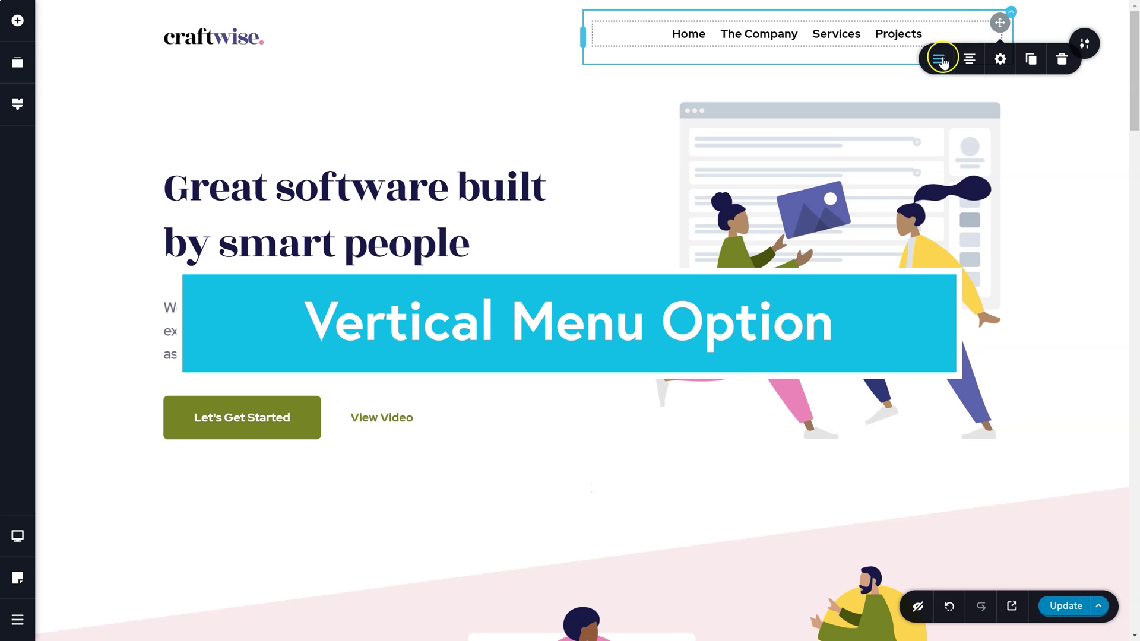
Stack the header menu links (Home, The Company, Services, Projects) vertically, aligned right.
{"action": "left_click", "coordinate": [940, 58]}
{"action": "left_click", "coordinate": [974, 180]}
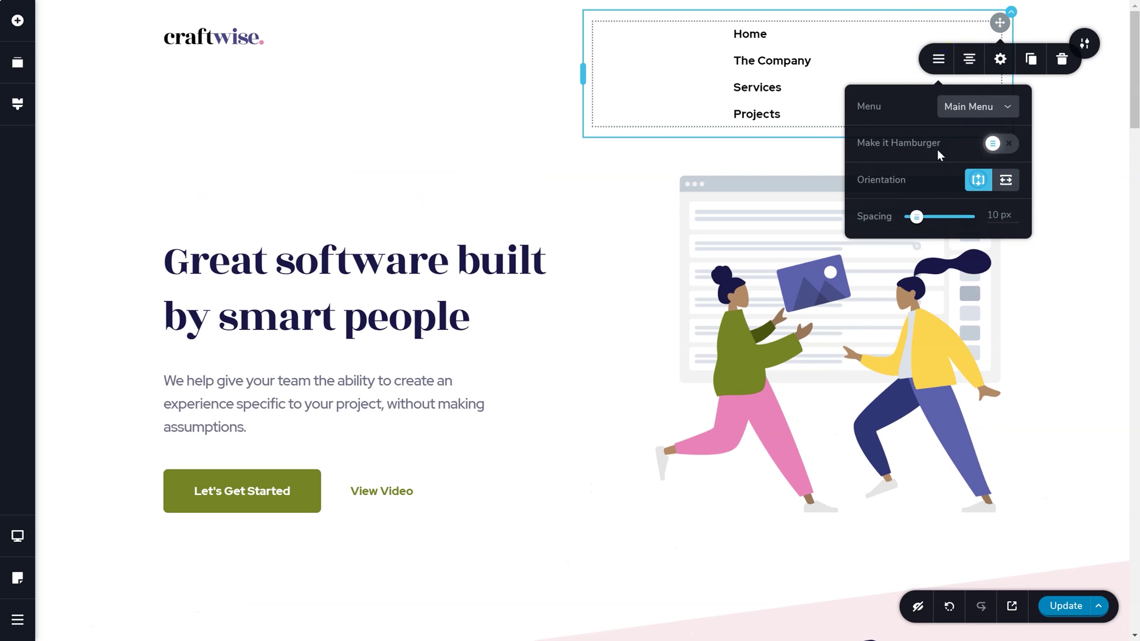
{"action": "left_click", "coordinate": [971, 76]}
{"action": "left_click", "coordinate": [970, 67]}
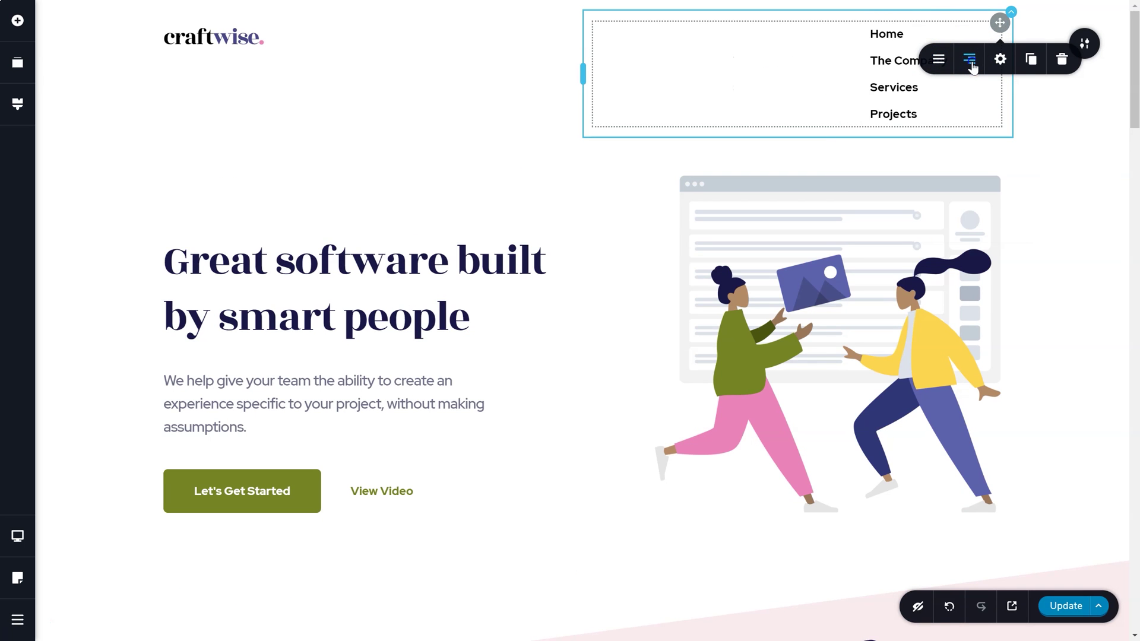
{"action": "left_click", "coordinate": [970, 66]}
{"action": "left_click", "coordinate": [973, 68]}
{"action": "left_click", "coordinate": [972, 67]}
{"action": "left_click", "coordinate": [1047, 145]}
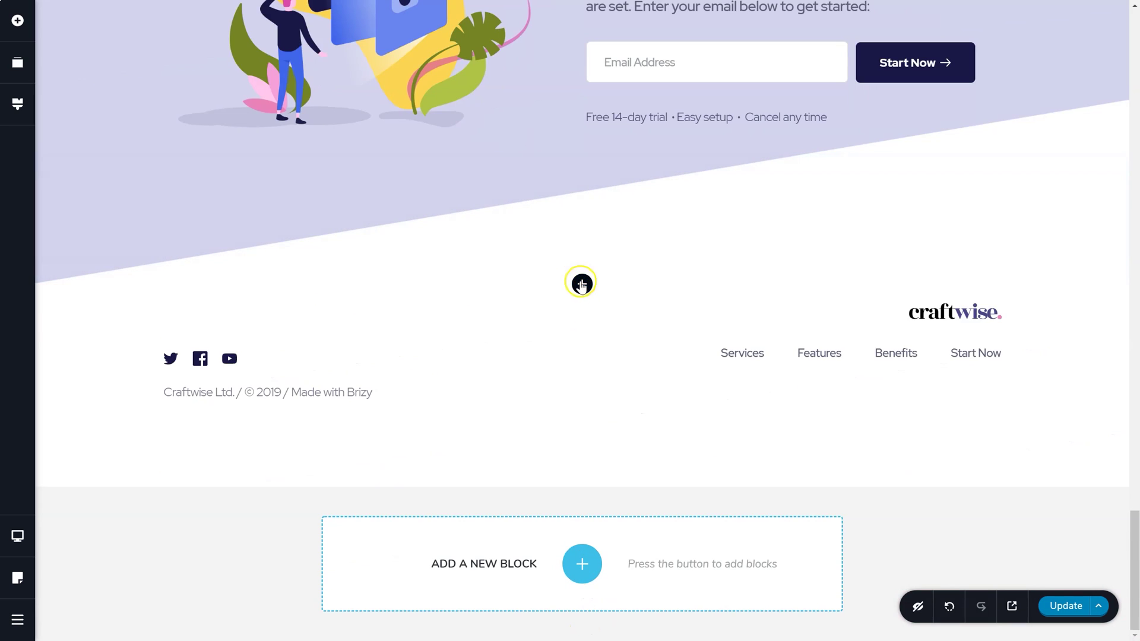
Insert an empty custom block above the footer and drop a Login form into it.
{"action": "left_click", "coordinate": [580, 282]}
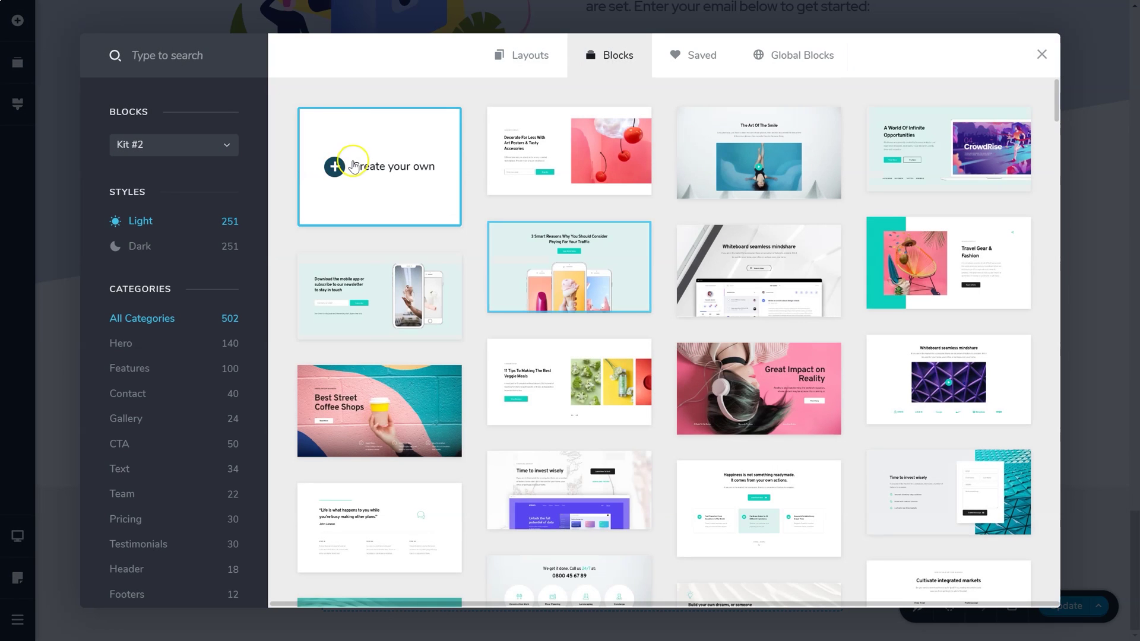
{"action": "left_click", "coordinate": [355, 166]}
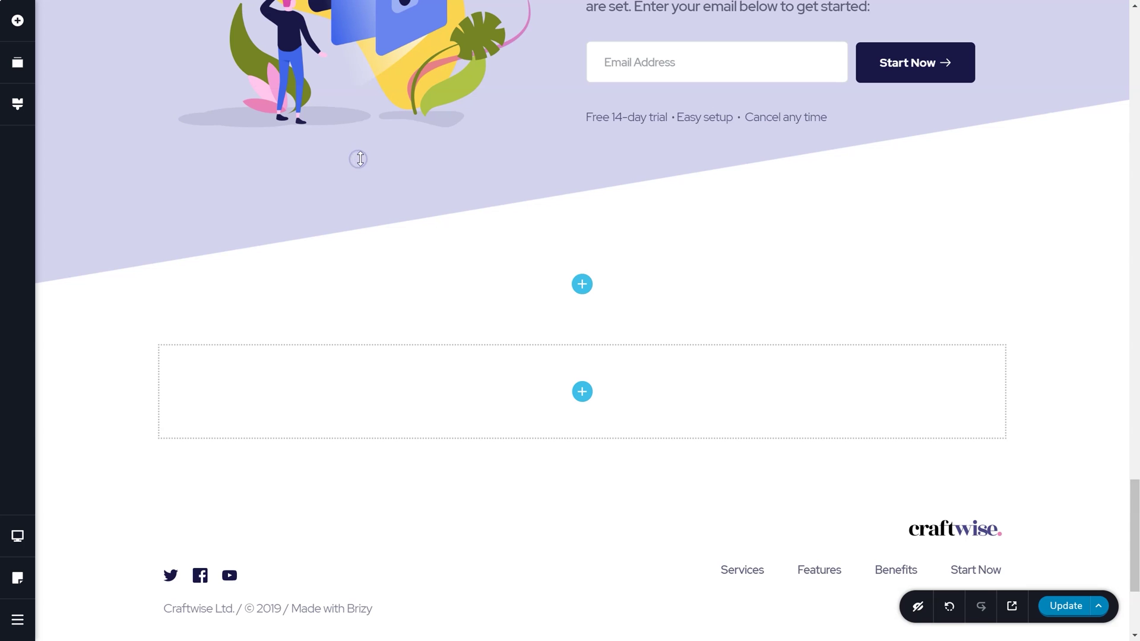
{"action": "left_click", "coordinate": [18, 20]}
{"action": "scroll", "coordinate": [138, 380], "scroll_direction": "down", "scroll_amount": 6}
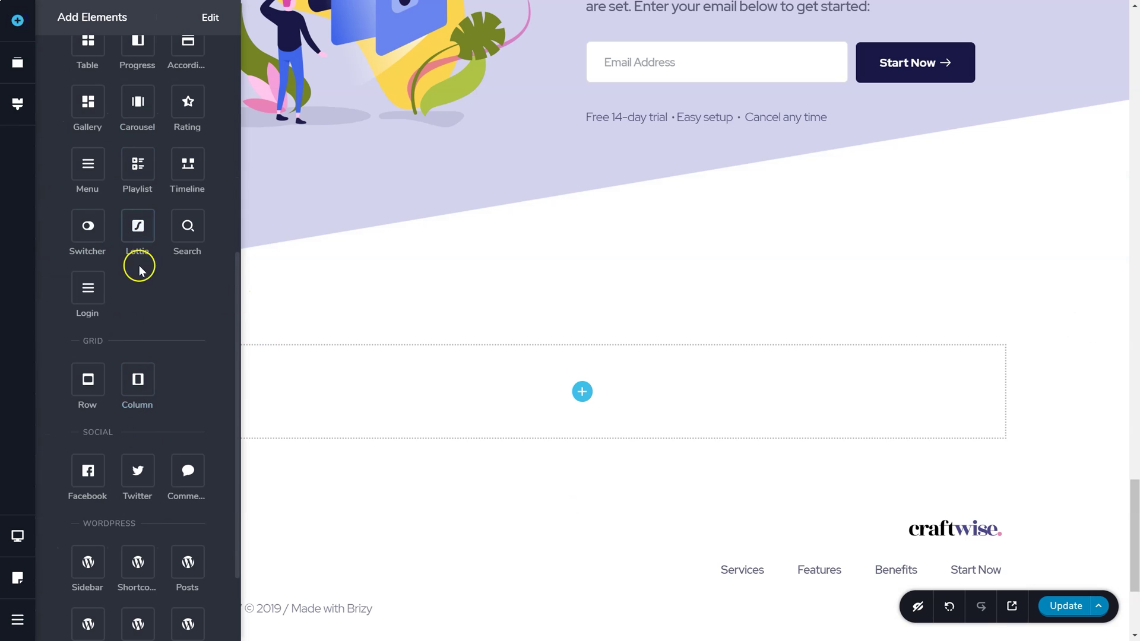
{"action": "left_click_drag", "start_coordinate": [88, 288], "coordinate": [623, 469]}
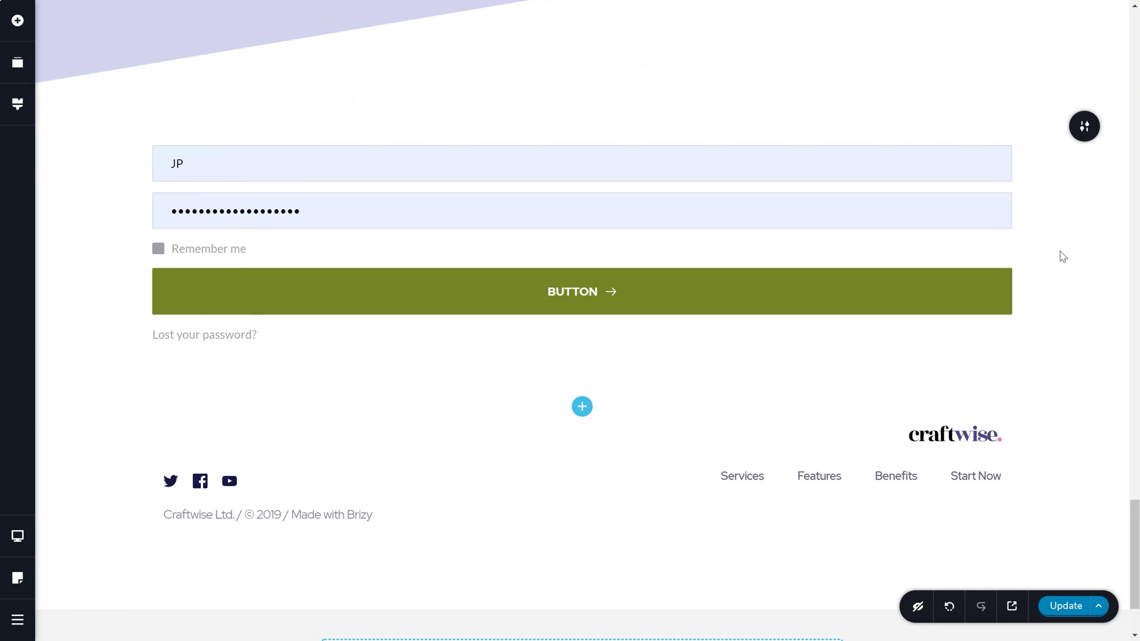
In the login form's advanced options, turn Lost Password off and back on.
{"action": "left_click", "coordinate": [1012, 147]}
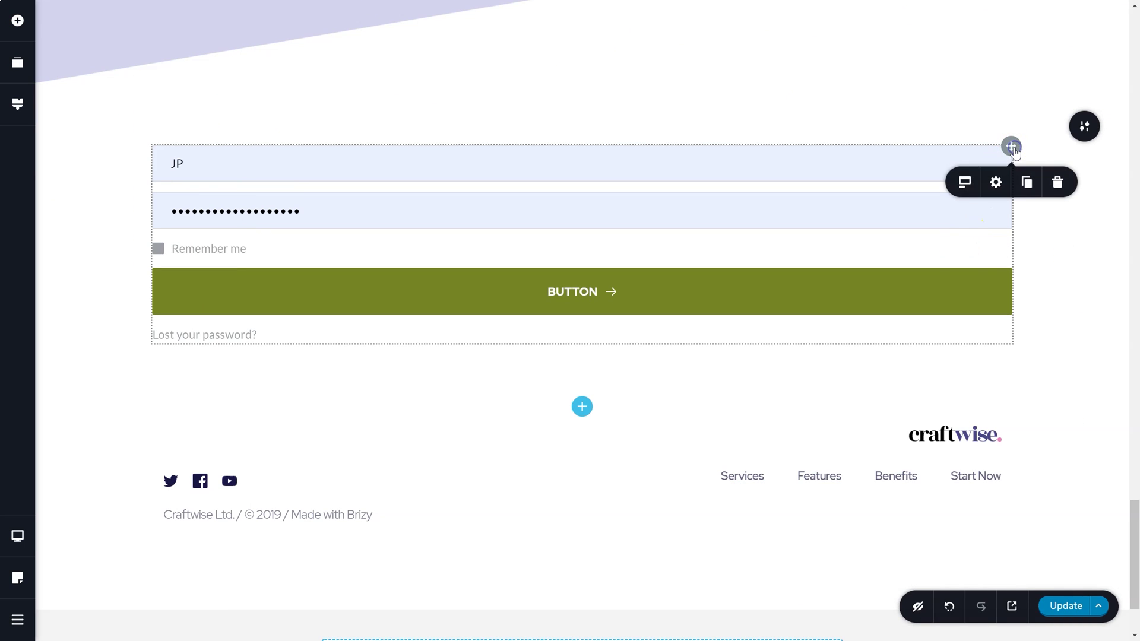
{"action": "left_click", "coordinate": [965, 182]}
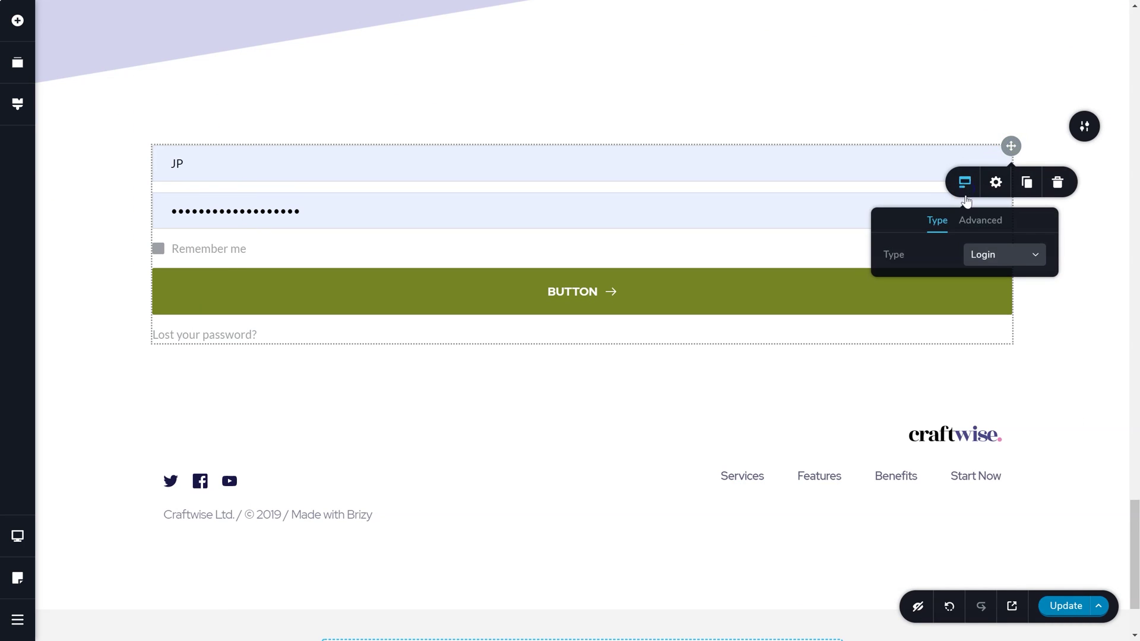
{"action": "left_click", "coordinate": [976, 260]}
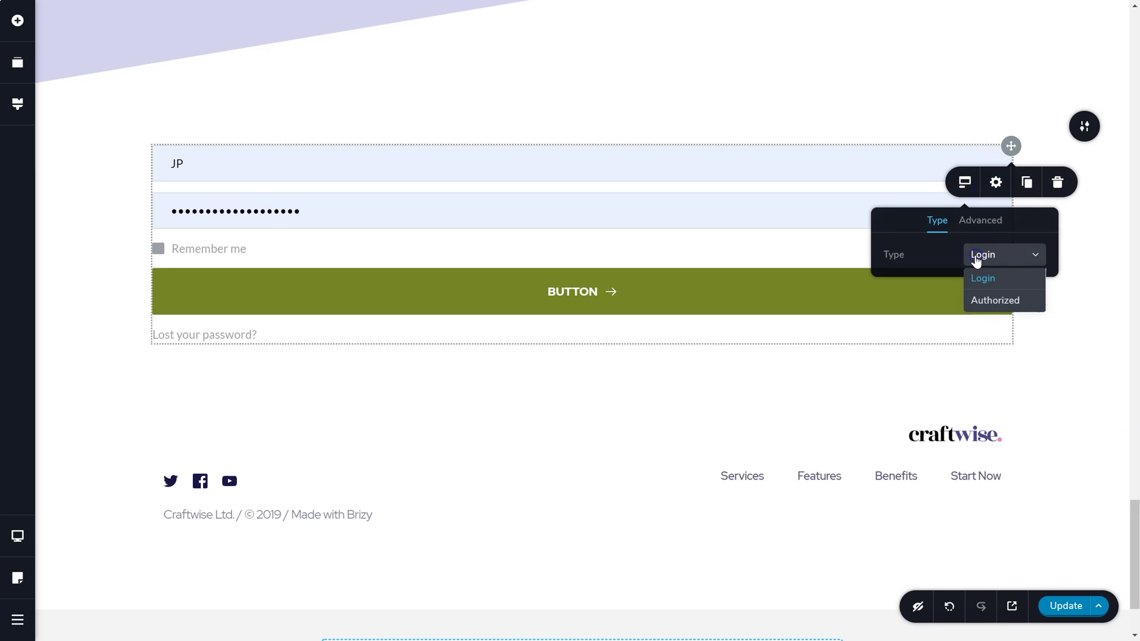
{"action": "left_click", "coordinate": [977, 223]}
{"action": "left_click", "coordinate": [982, 290]}
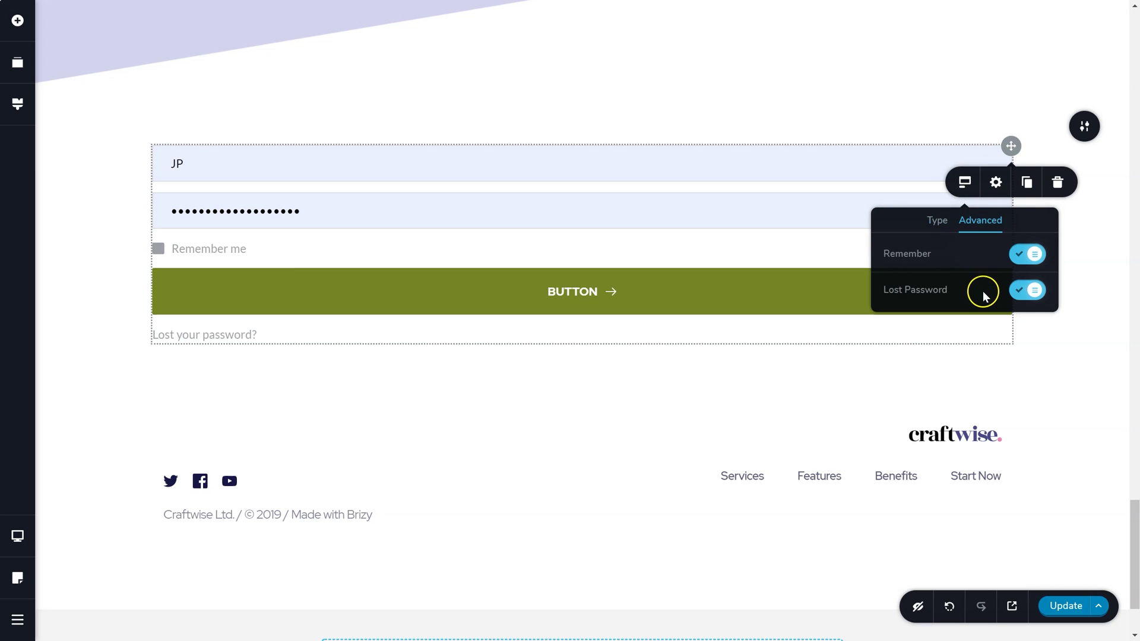
{"action": "left_click", "coordinate": [1029, 290]}
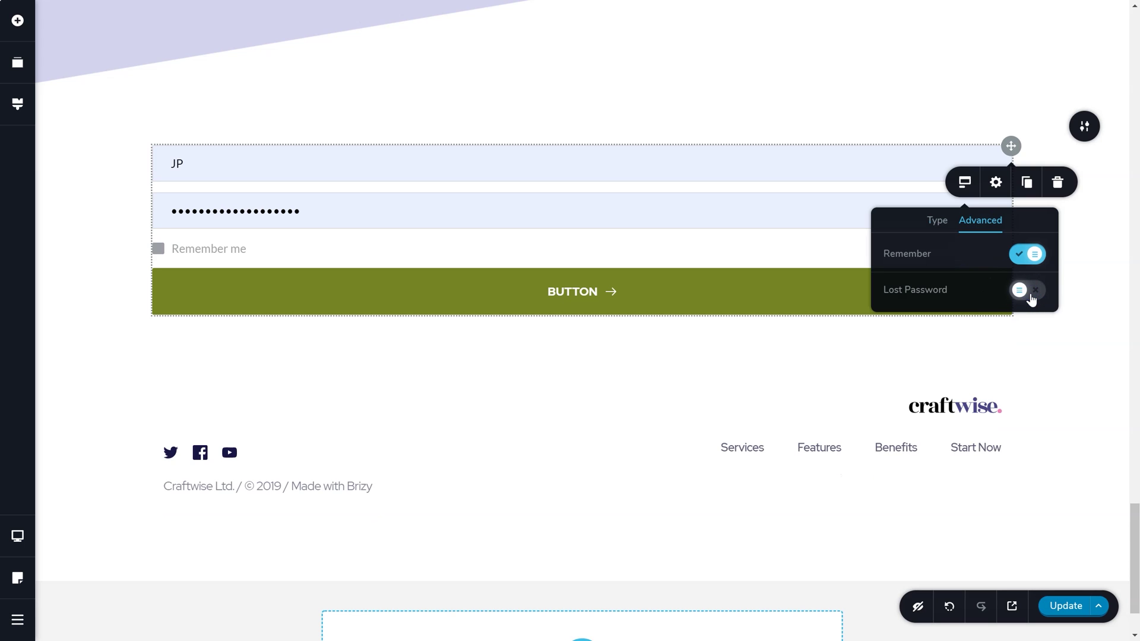
{"action": "left_click", "coordinate": [1031, 294]}
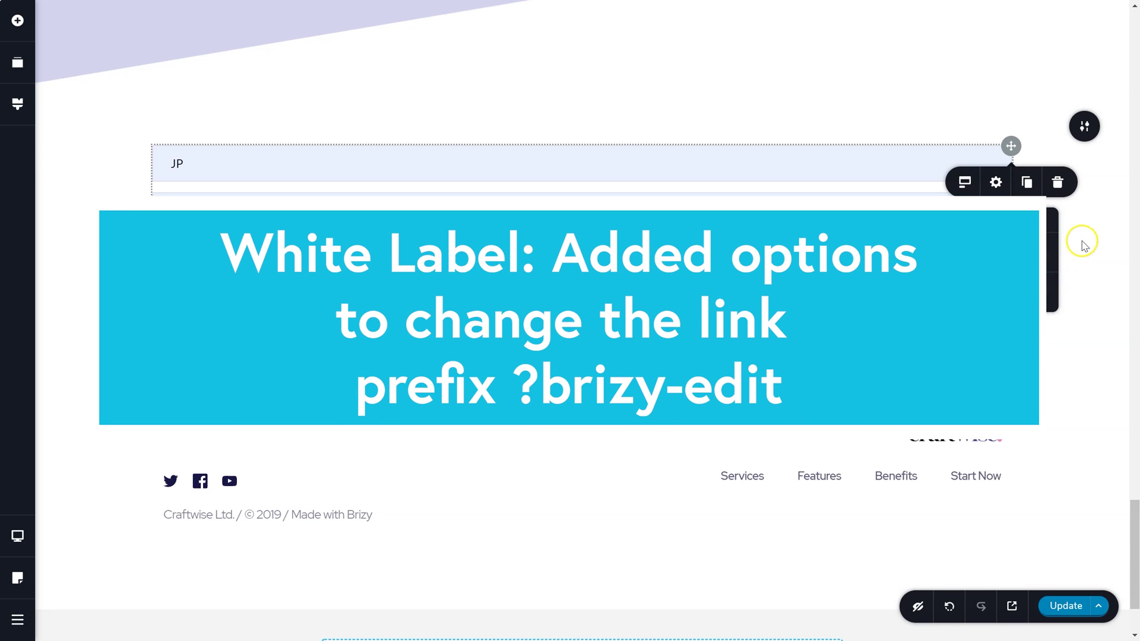
Glance at the login form's full settings, then delete the form from the section.
{"action": "left_click", "coordinate": [996, 185]}
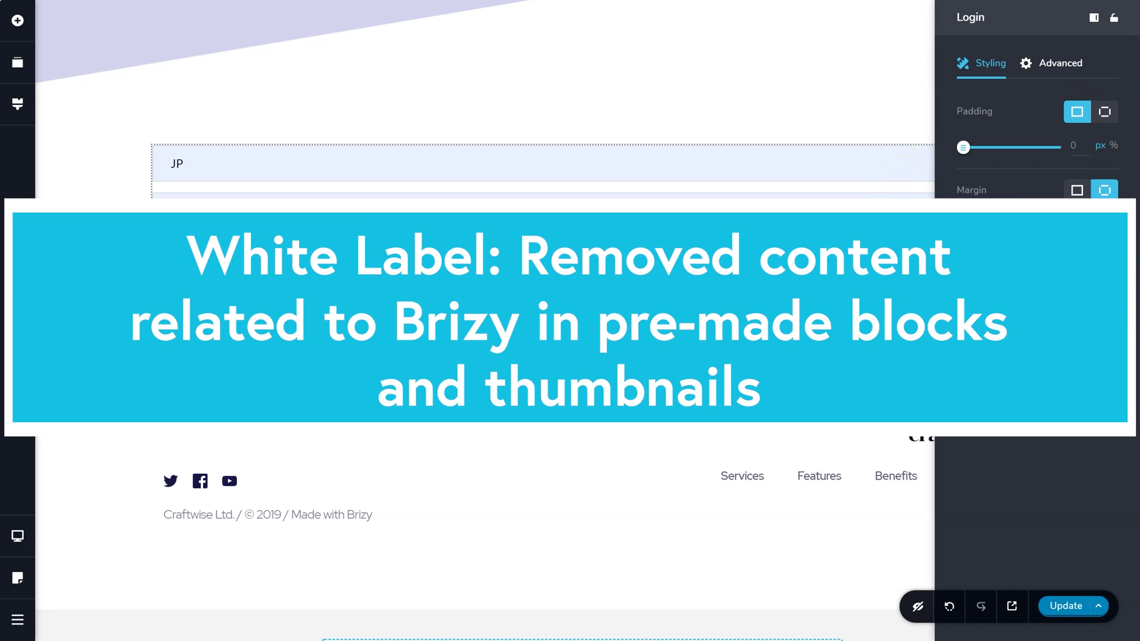
{"action": "key", "text": "Escape"}
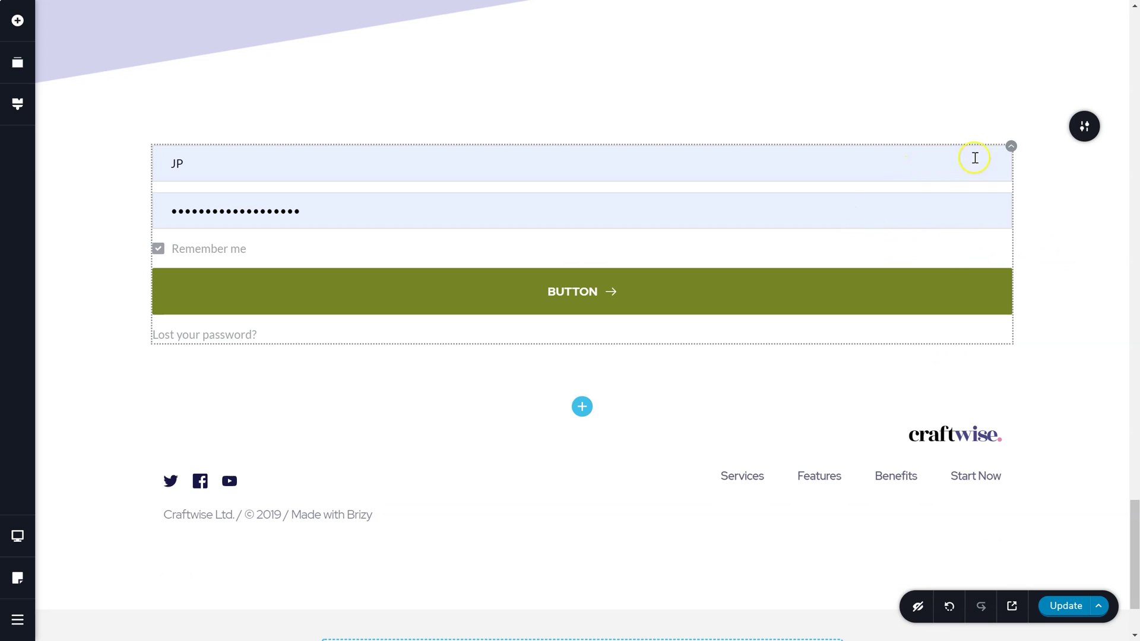
{"action": "left_click", "coordinate": [1011, 146]}
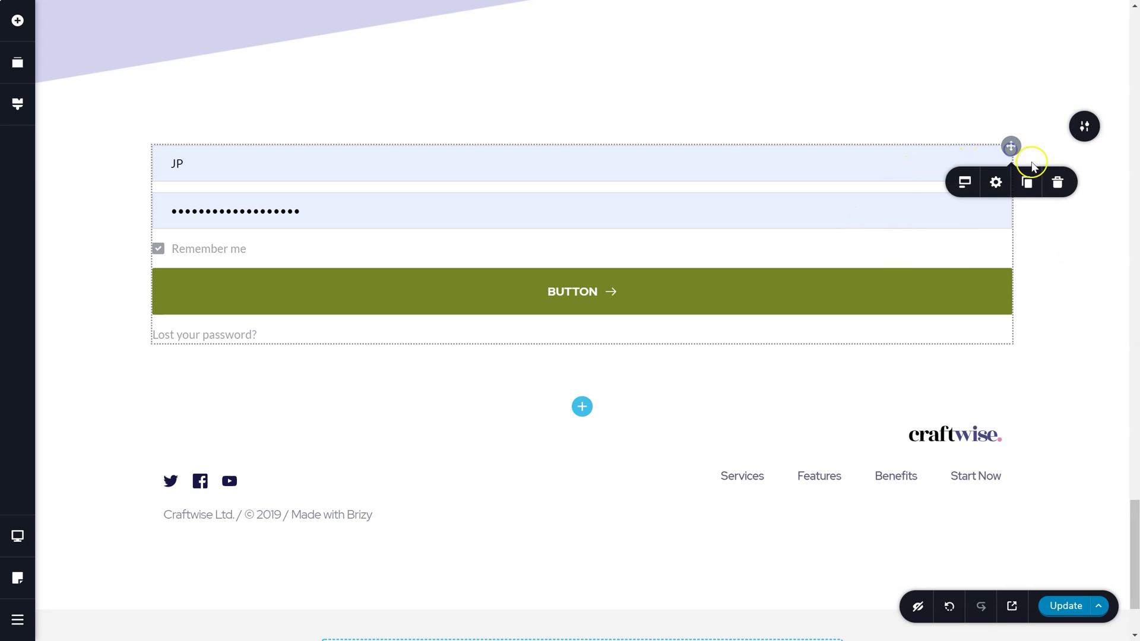
{"action": "left_click", "coordinate": [1058, 181]}
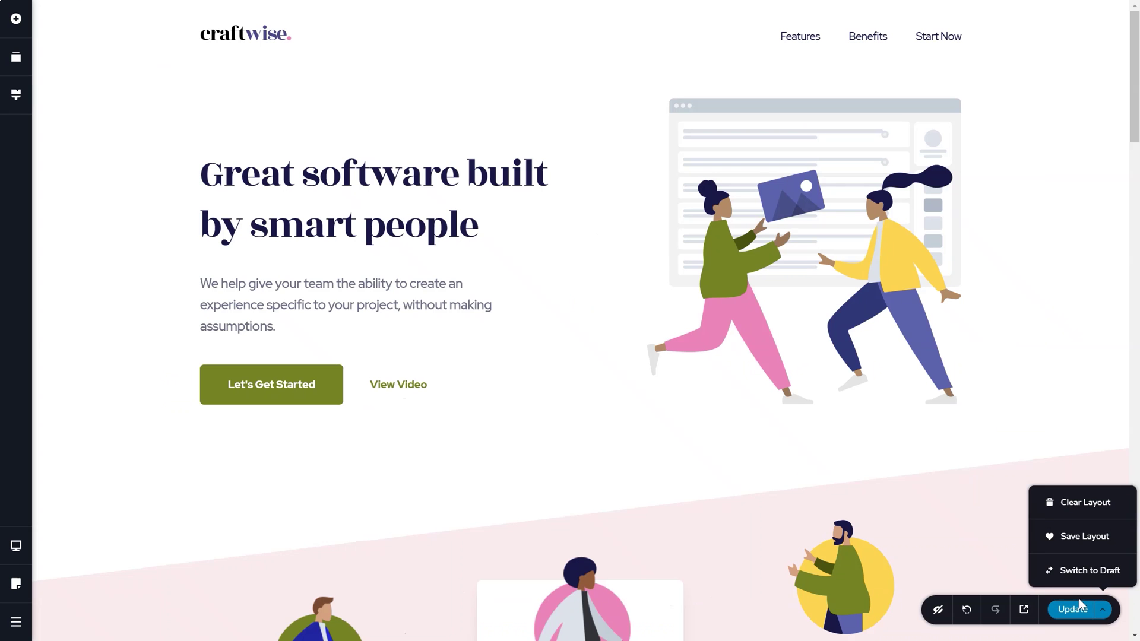
Save the Craftwise page as a reusable layout and restore normal zoom.
{"action": "scroll", "coordinate": [1043, 570], "scroll_direction": "up", "scroll_amount": 6}
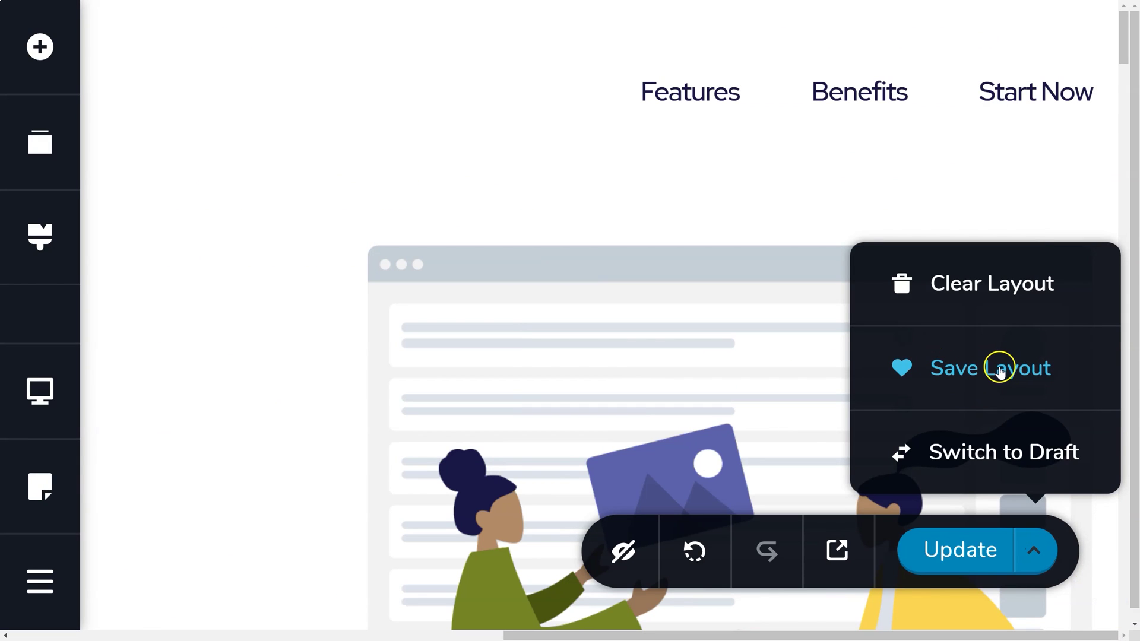
{"action": "left_click", "coordinate": [994, 370]}
{"action": "key", "text": "ctrl+0"}
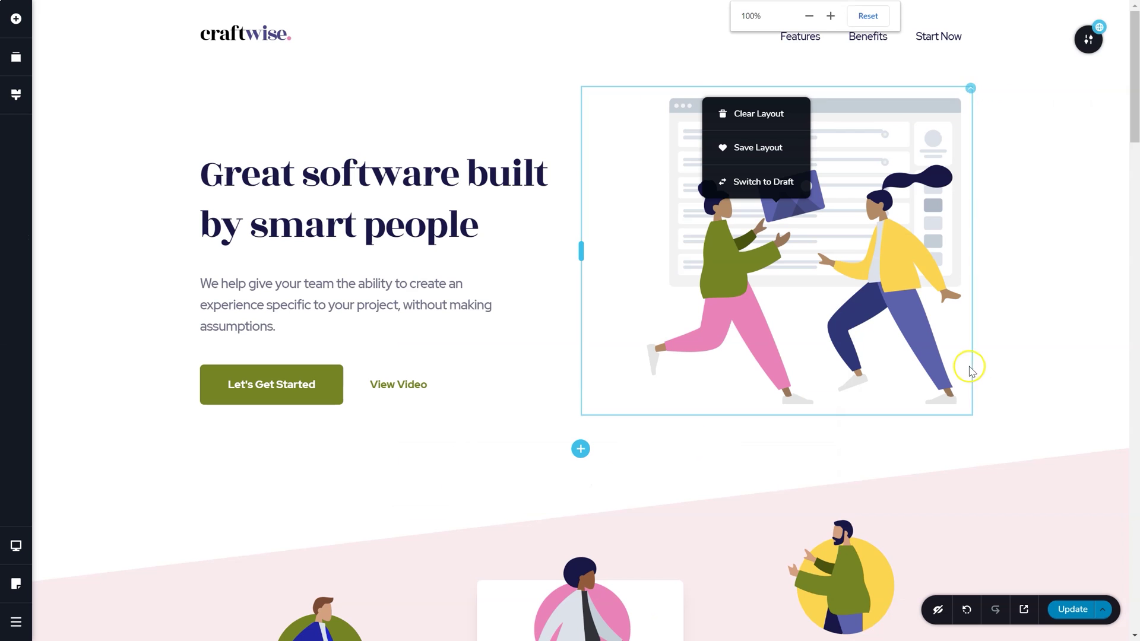
Show the saved layouts in the library's Saved section.
{"action": "left_click", "coordinate": [580, 449]}
{"action": "left_click", "coordinate": [671, 52]}
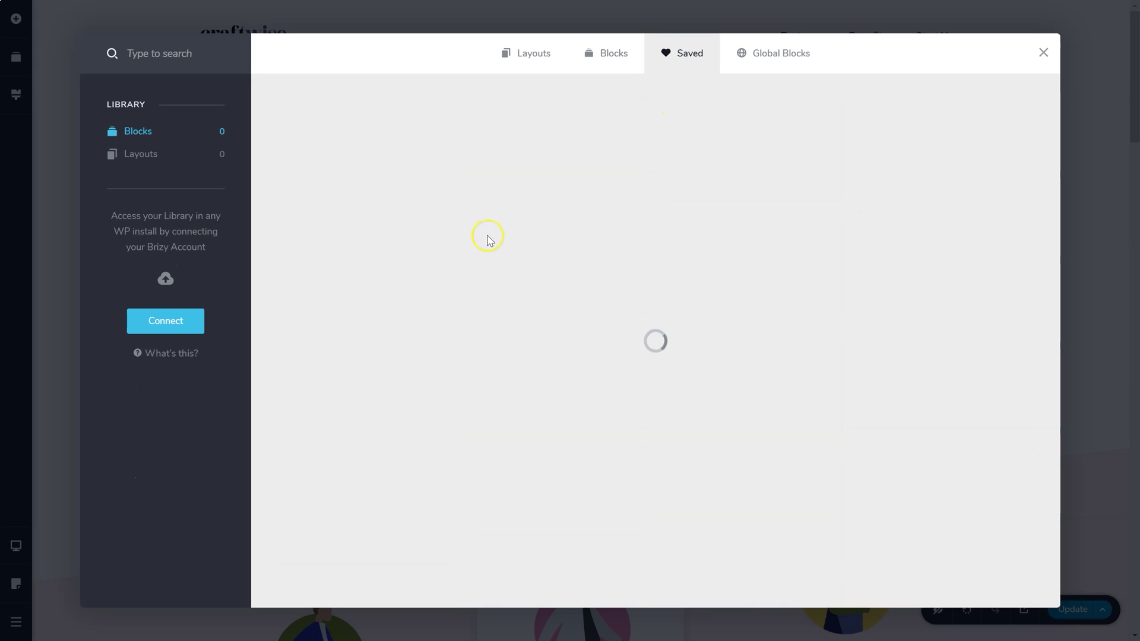
{"action": "left_click", "coordinate": [136, 156]}
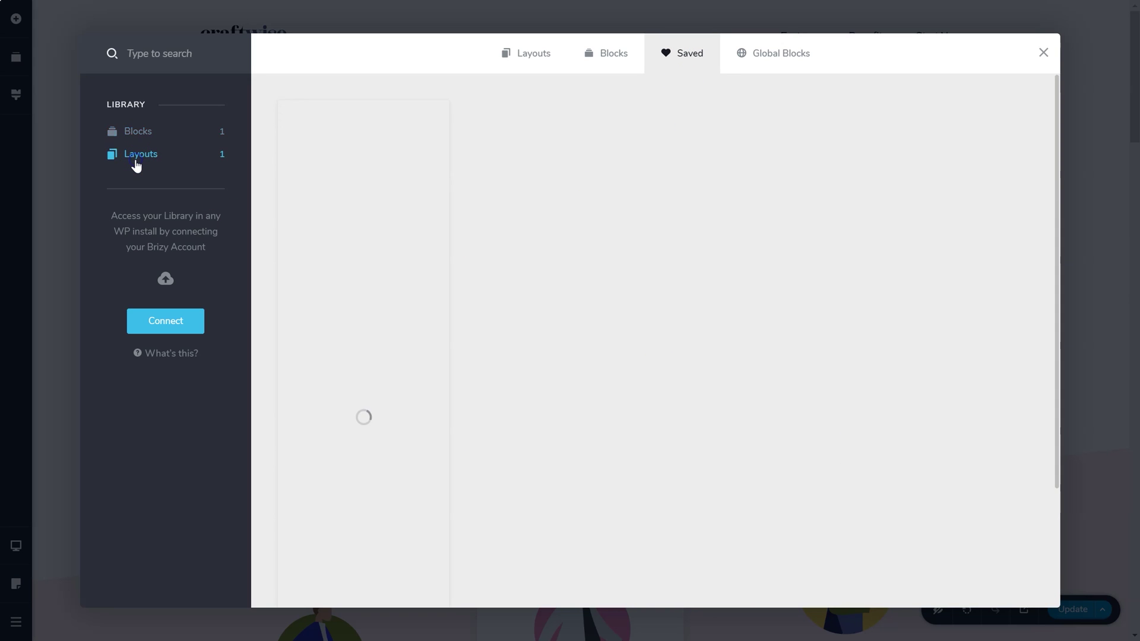